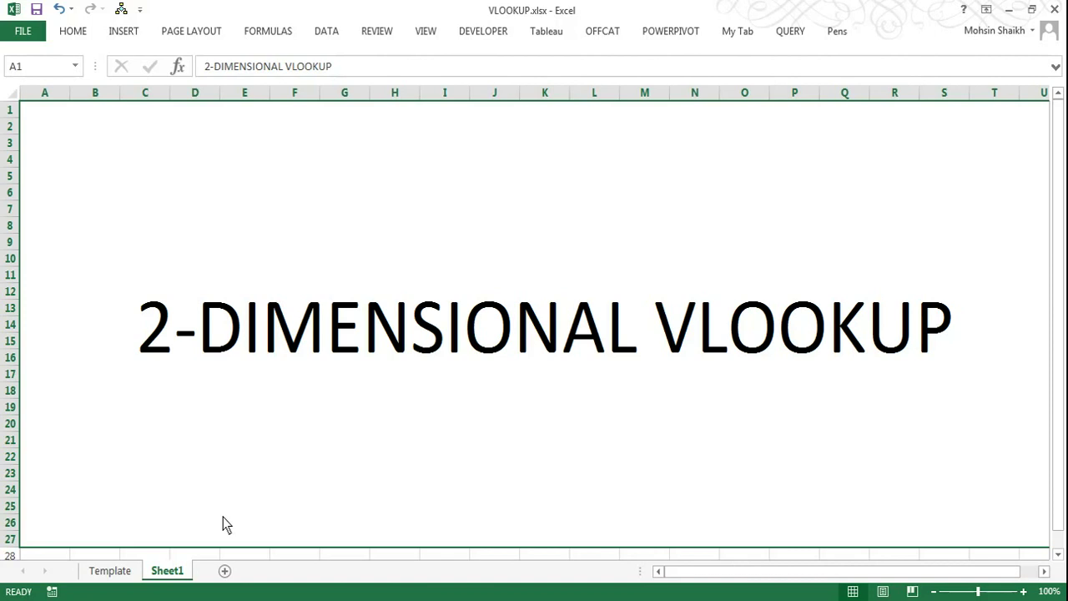
- Open the Template sheet and examine the teacher list in B10:B21 and the Biology and Monday headings
{"action": "left_click", "coordinate": [122, 574]}
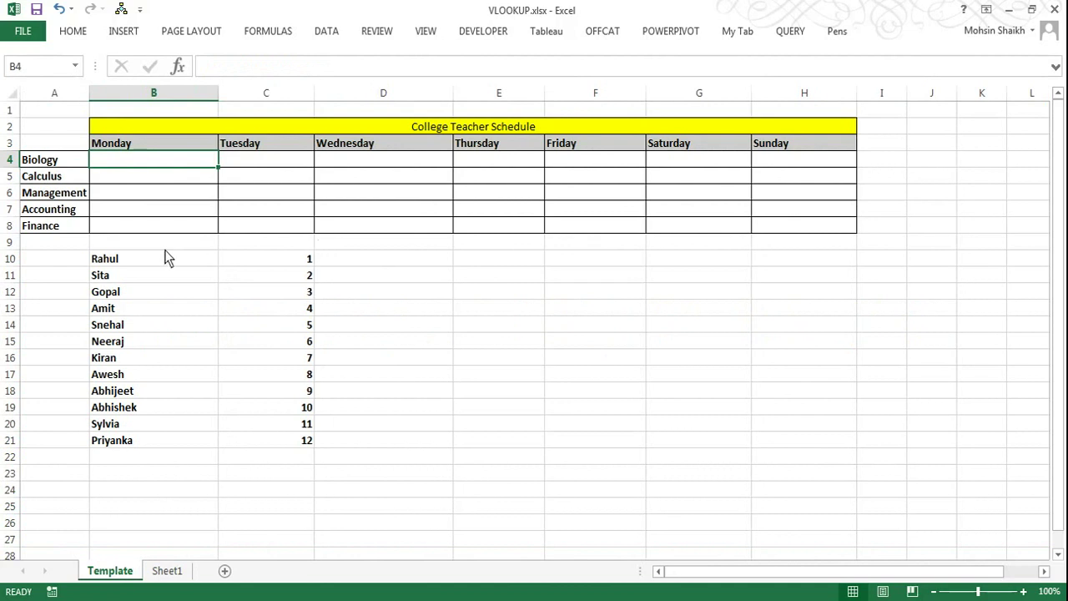
{"action": "left_click_drag", "start_coordinate": [164, 257], "coordinate": [151, 441]}
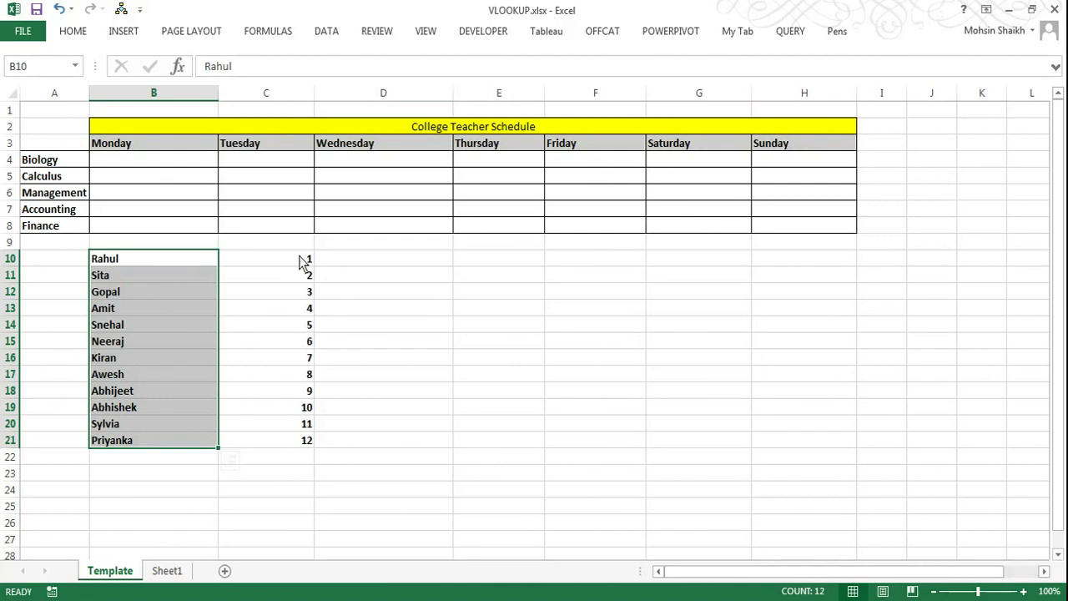
{"action": "left_click", "coordinate": [84, 164]}
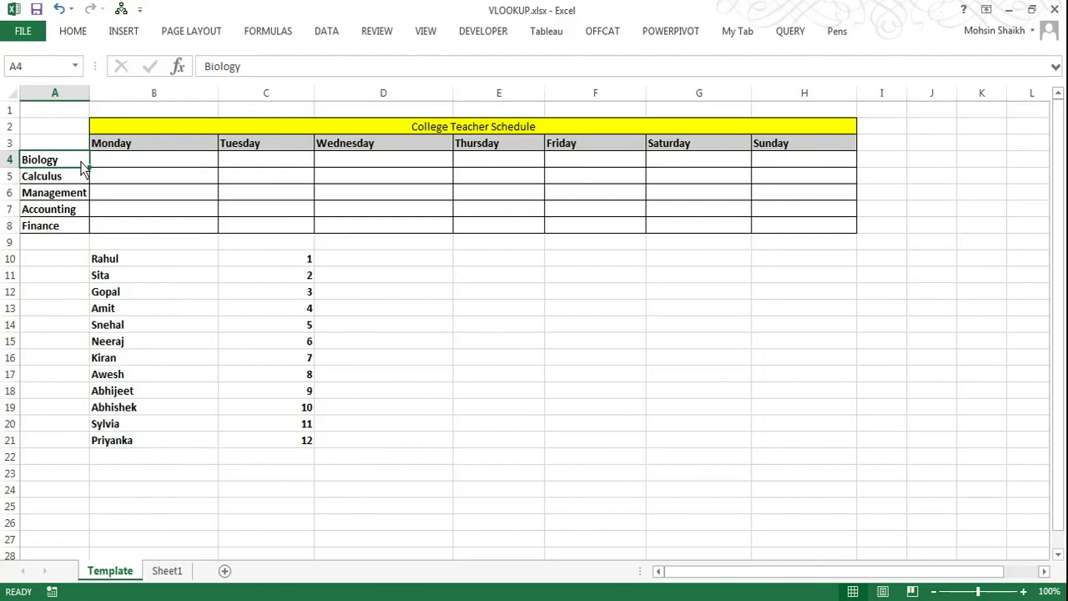
{"action": "left_click", "coordinate": [138, 150]}
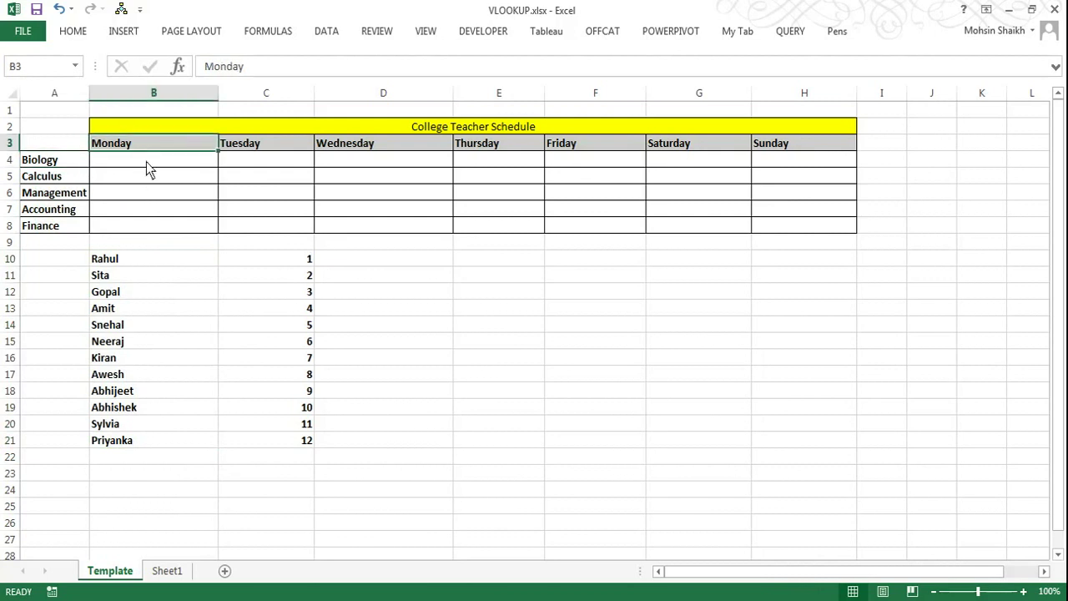
- Enter the formula =RANDBETWEEN(1,12) in cell B4, the Biology slot for Monday
{"action": "left_click", "coordinate": [146, 162]}
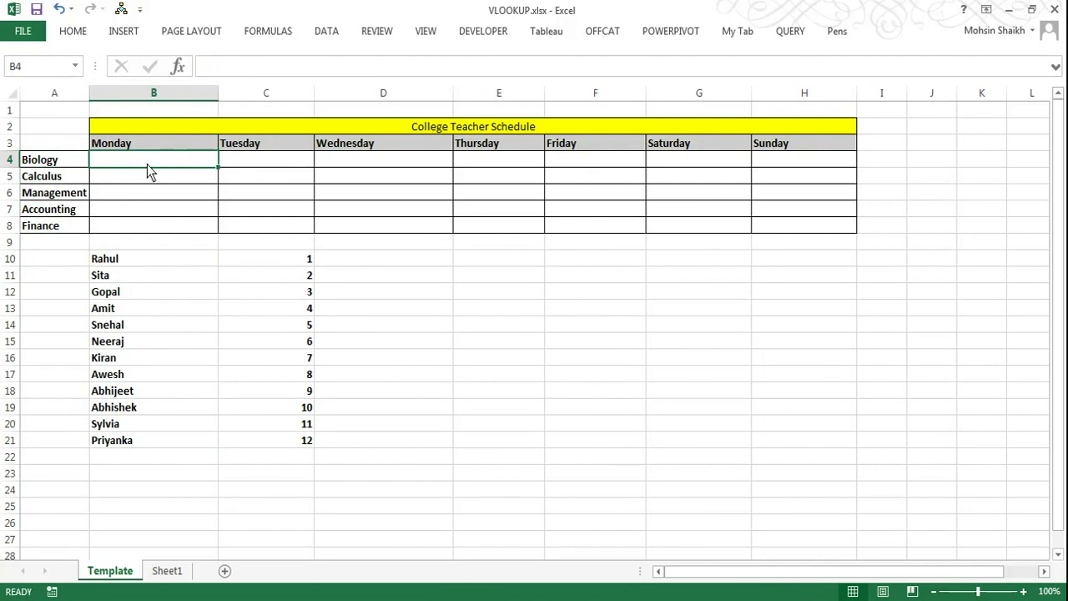
{"action": "type", "text": "="}
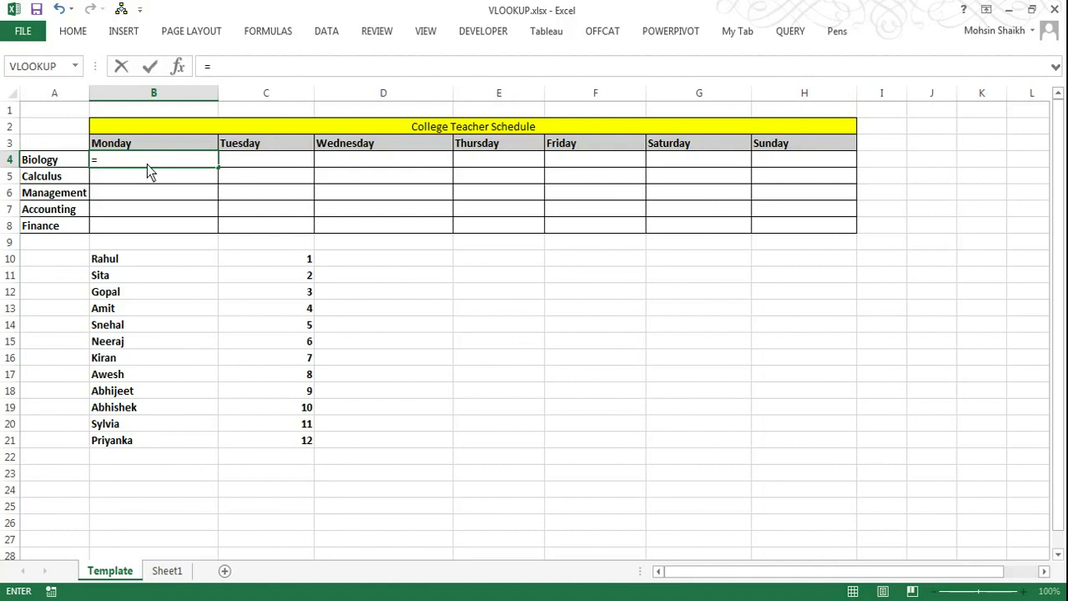
{"action": "type", "text": "rand"}
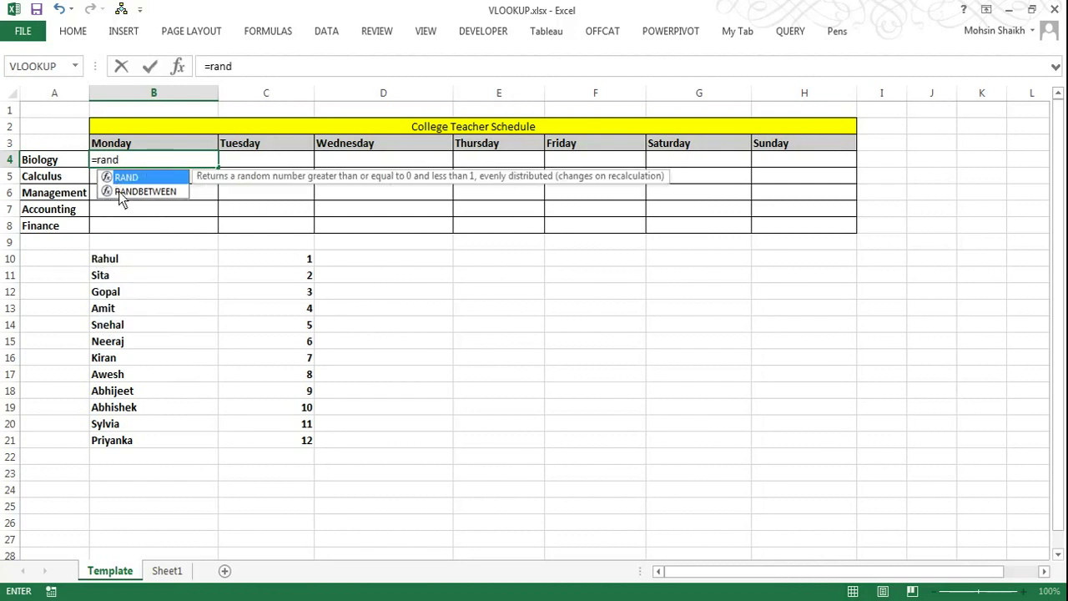
{"action": "double_click", "coordinate": [126, 192]}
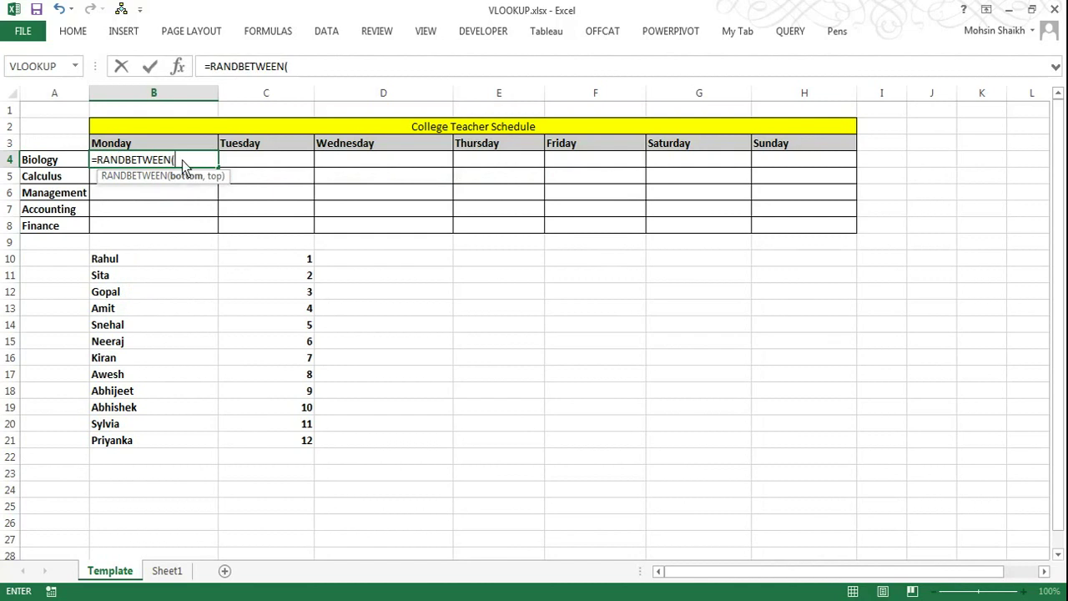
{"action": "type", "text": "1,12"}
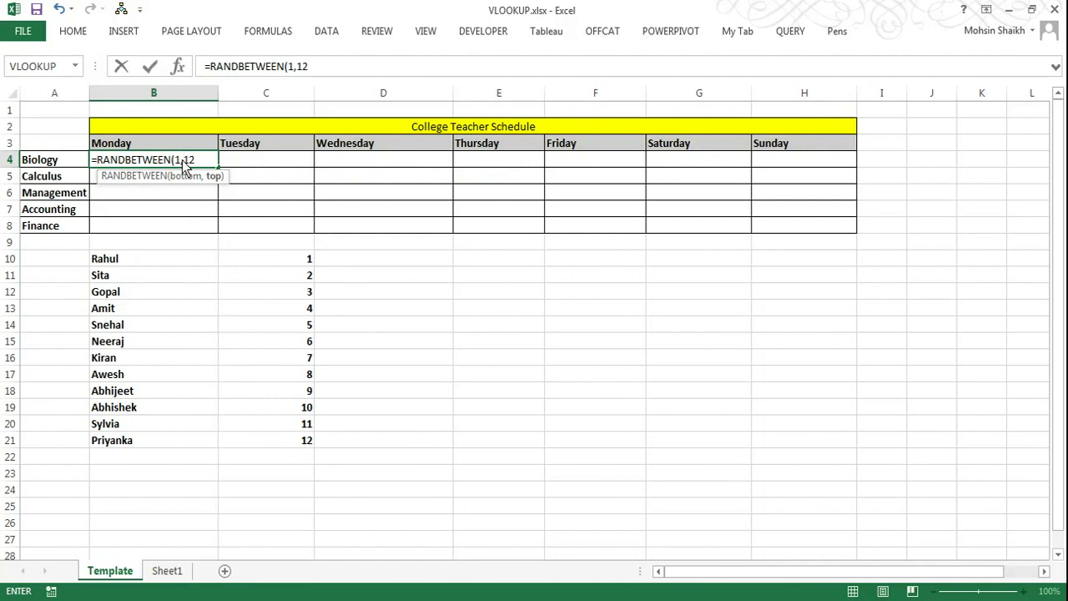
{"action": "type", "text": ")"}
{"action": "key", "text": "Return"}
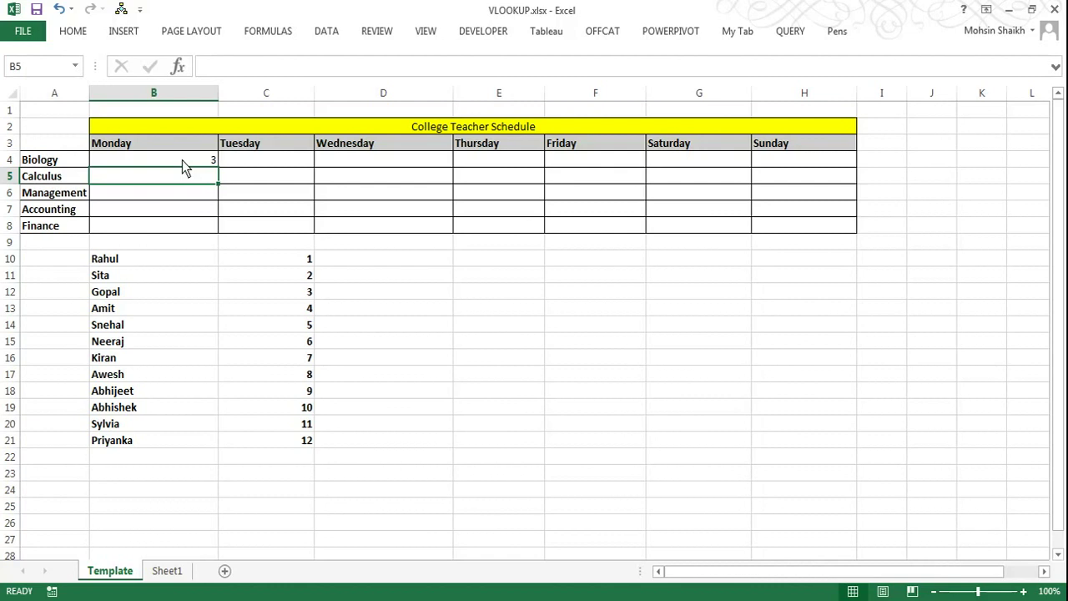
{"action": "left_click", "coordinate": [185, 162]}
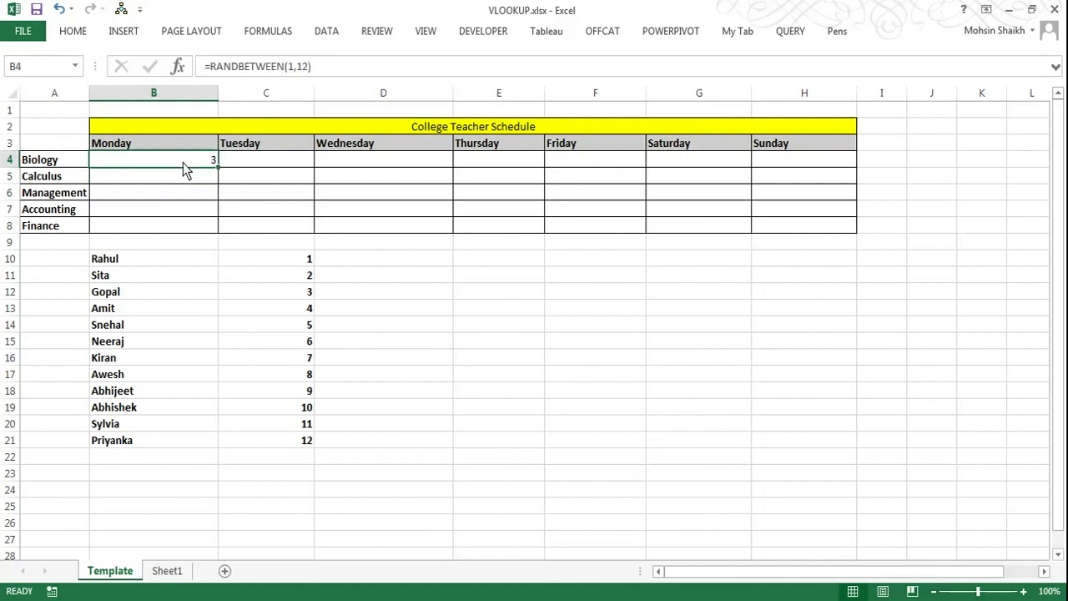
{"action": "key", "text": "ctrl+d"}
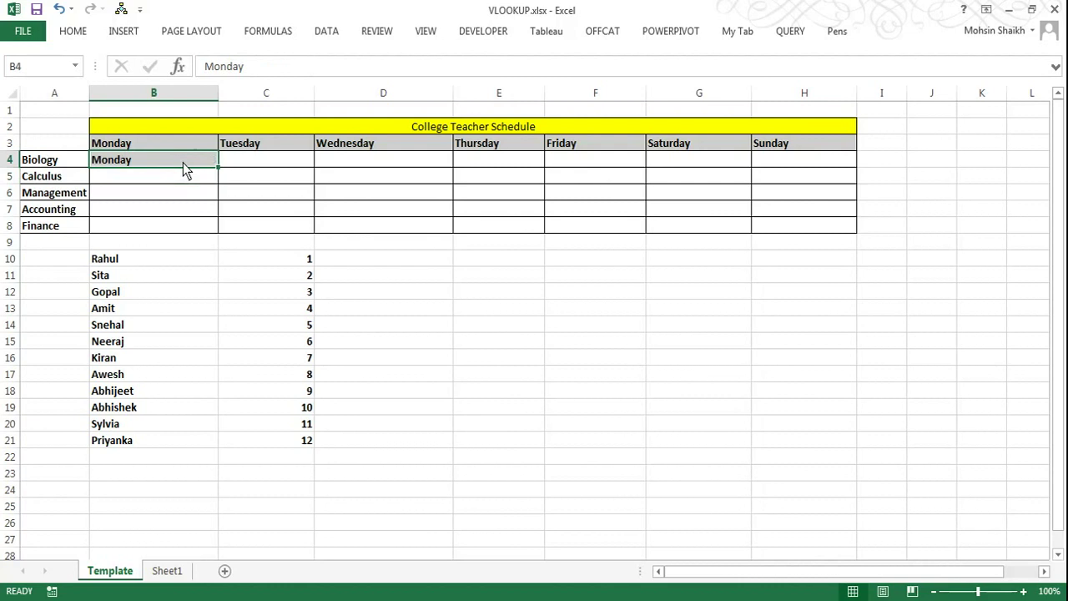
{"action": "key", "text": "ctrl+z"}
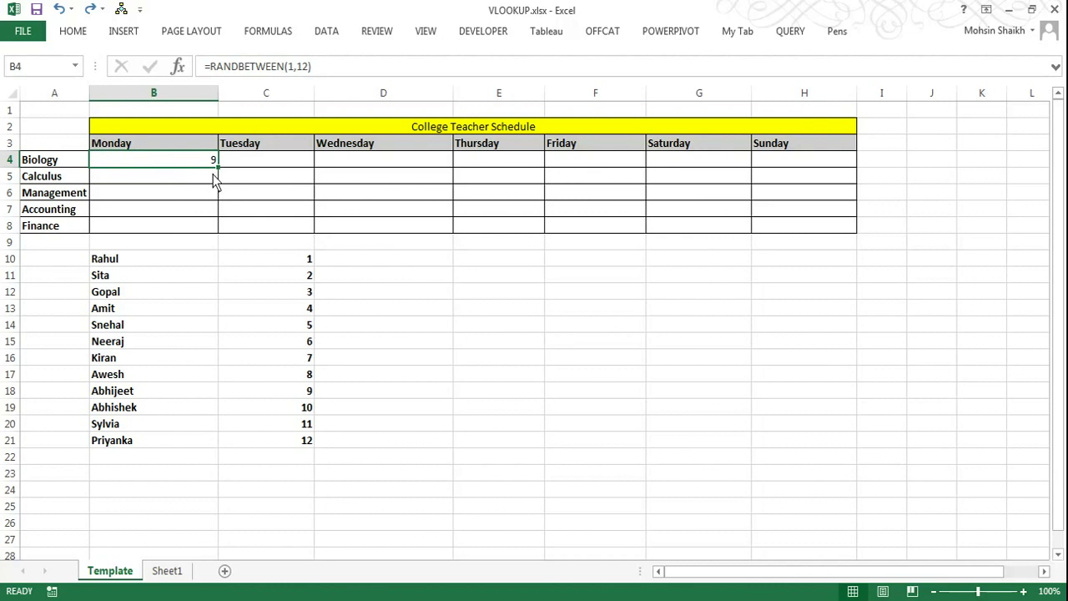
- Fill the RANDBETWEEN formula from B4 down and across the whole schedule range B4:H8
{"action": "left_click_drag", "start_coordinate": [185, 167], "coordinate": [791, 226]}
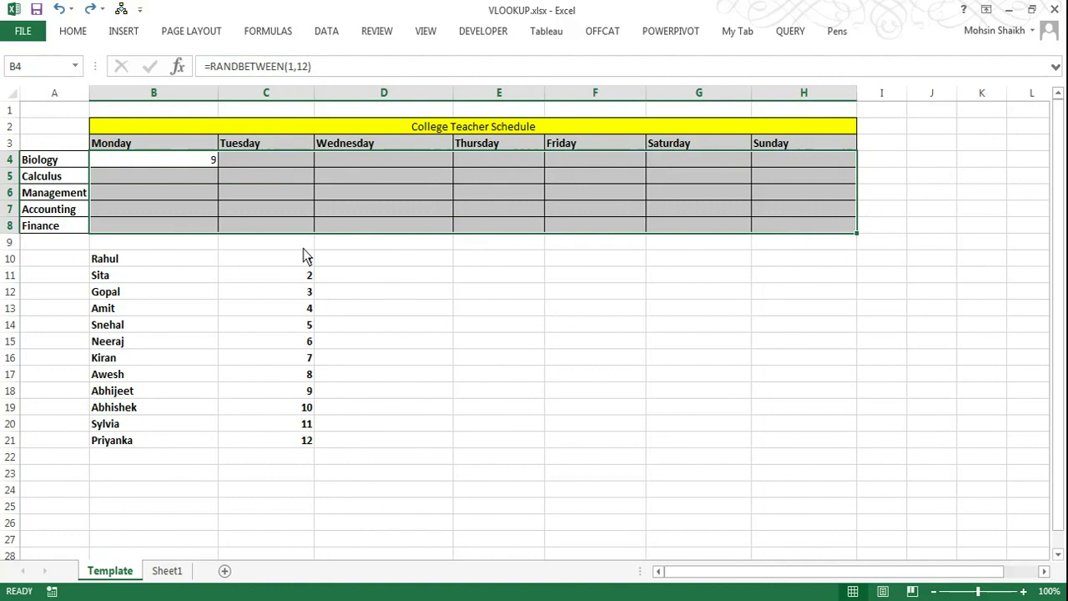
{"action": "key", "text": "ctrl+d"}
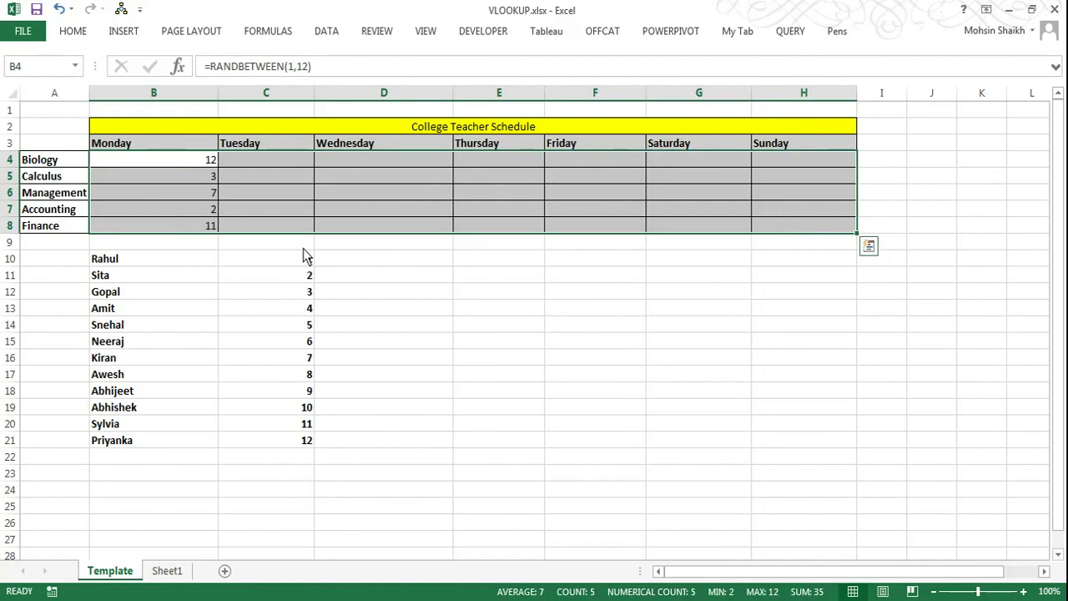
{"action": "key", "text": "ctrl+r"}
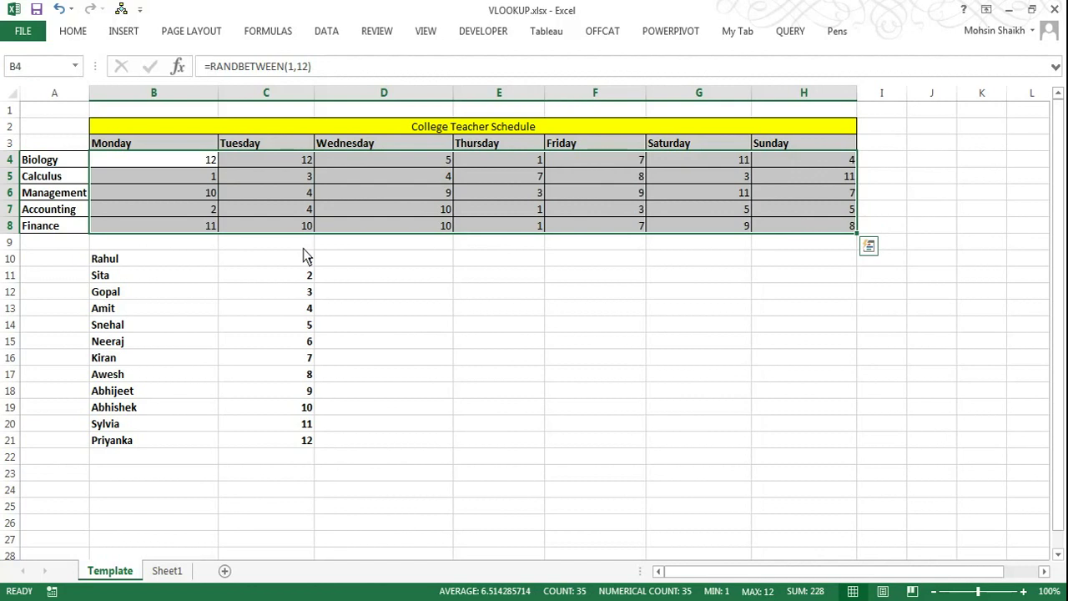
- Edit the formula in B4 so that RANDBETWEEN(1,12) becomes the lookup value of a MATCH function
{"action": "left_click", "coordinate": [181, 161]}
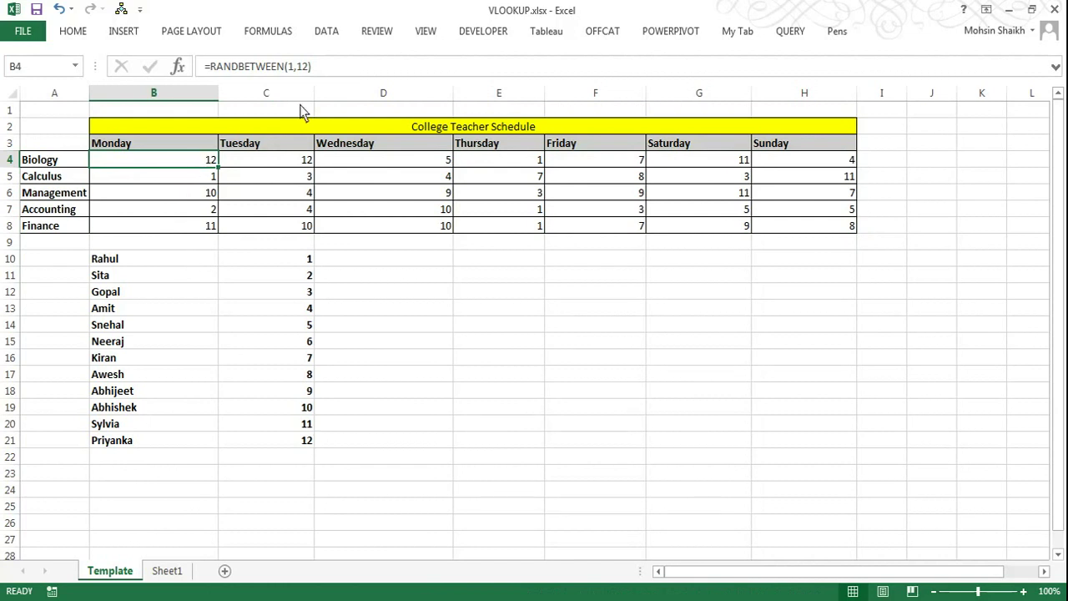
{"action": "left_click", "coordinate": [210, 67]}
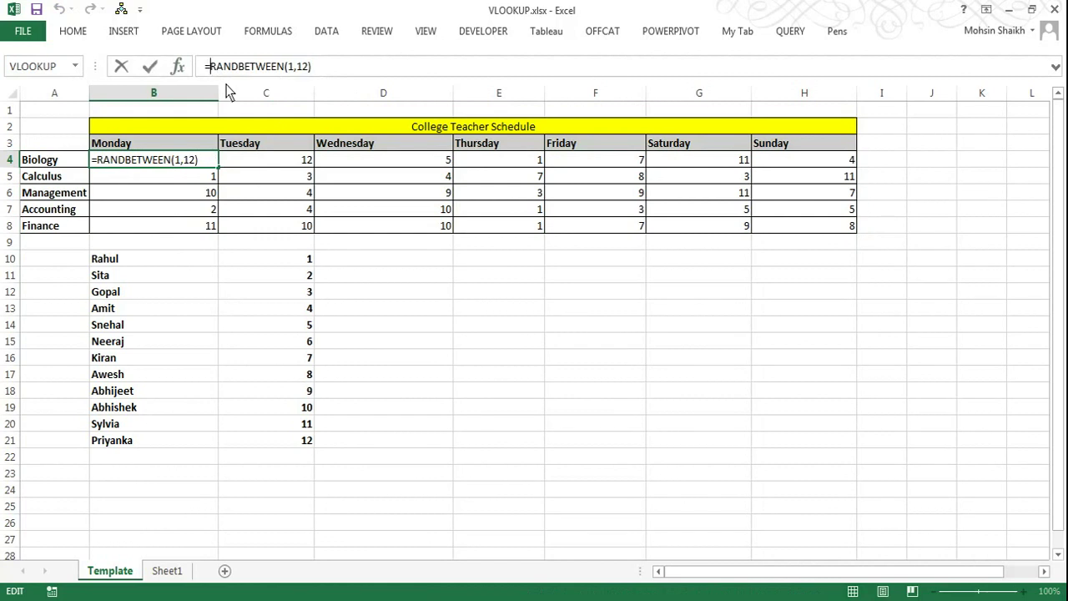
{"action": "type", "text": "matc"}
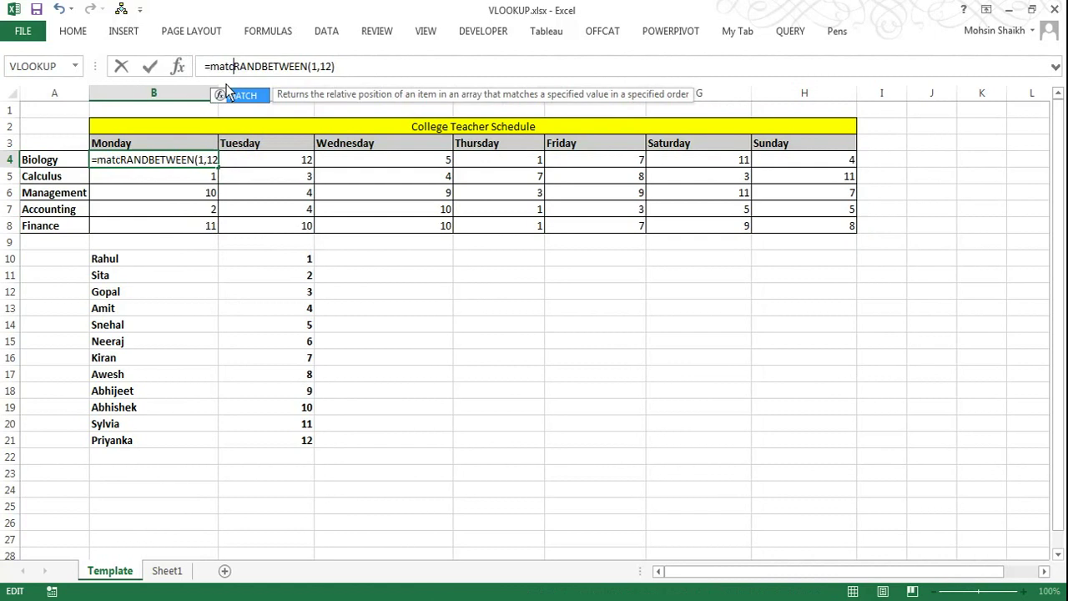
{"action": "type", "text": "h"}
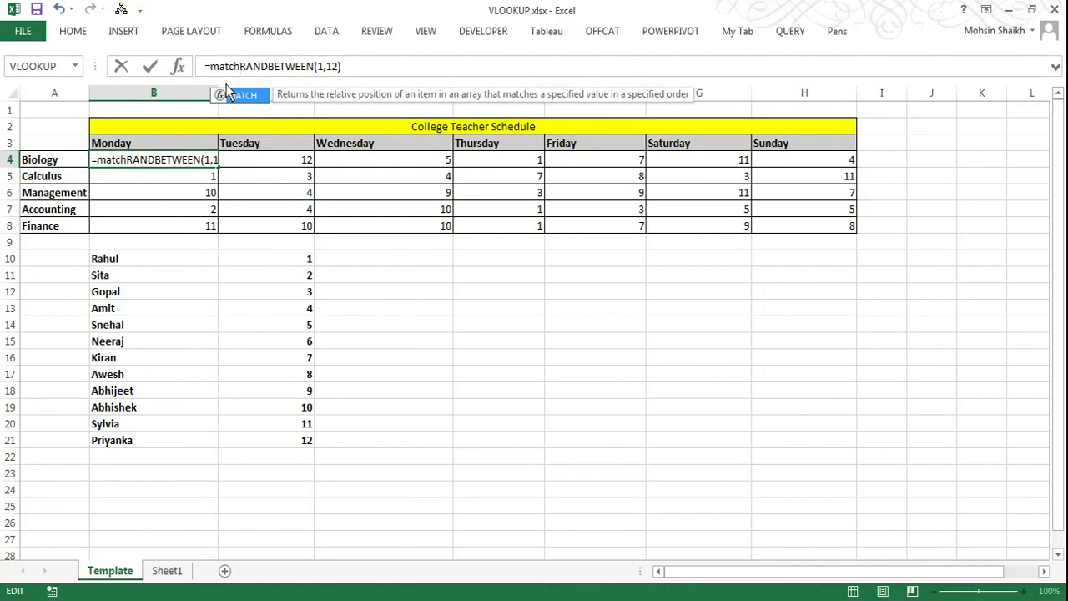
{"action": "type", "text": "("}
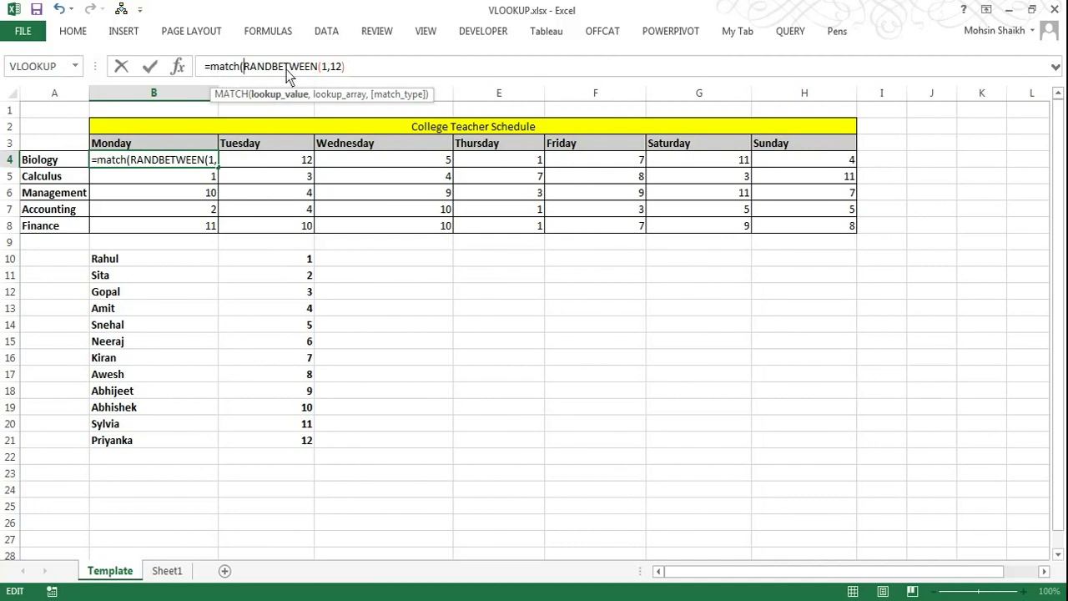
{"action": "left_click", "coordinate": [350, 71]}
{"action": "type", "text": ","}
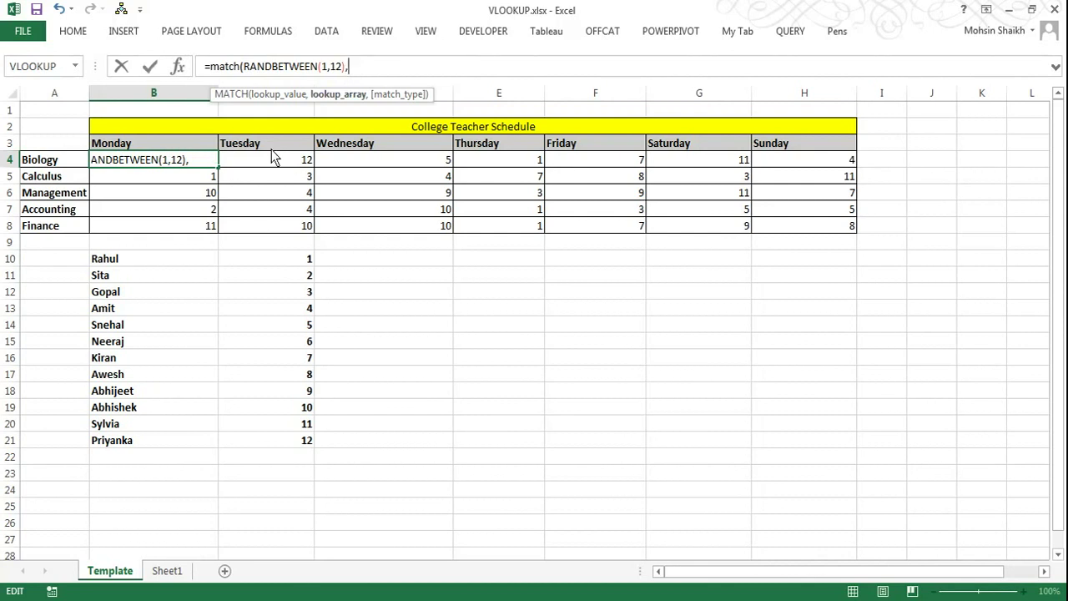
- Complete the MATCH function with the absolute lookup array $C$10:$C$21 and match type 0
{"action": "left_click", "coordinate": [283, 259]}
{"action": "left_click_drag", "start_coordinate": [282, 258], "coordinate": [297, 443]}
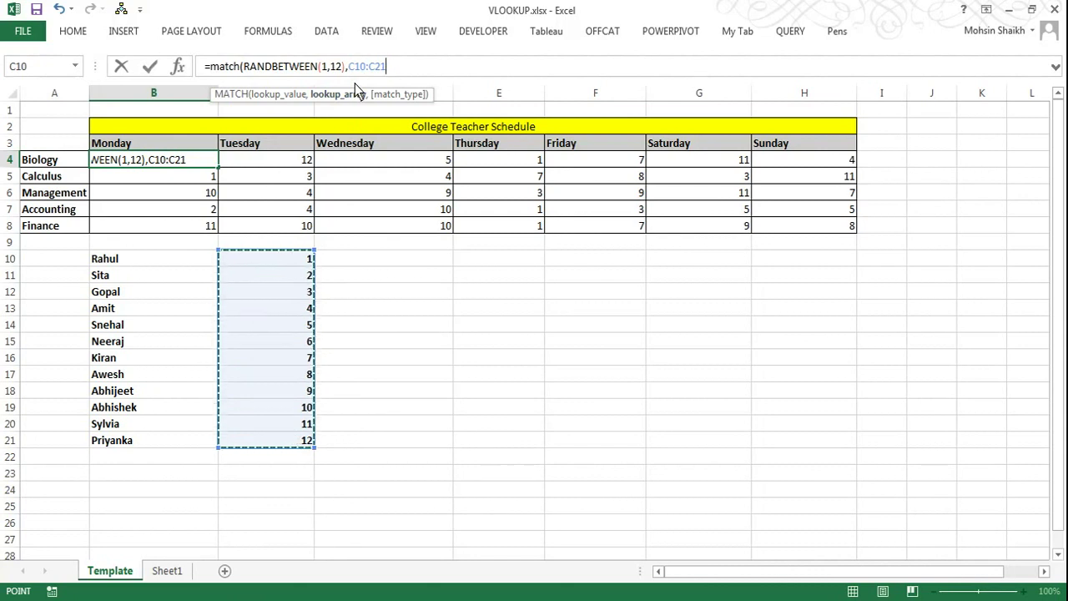
{"action": "key", "text": "F4"}
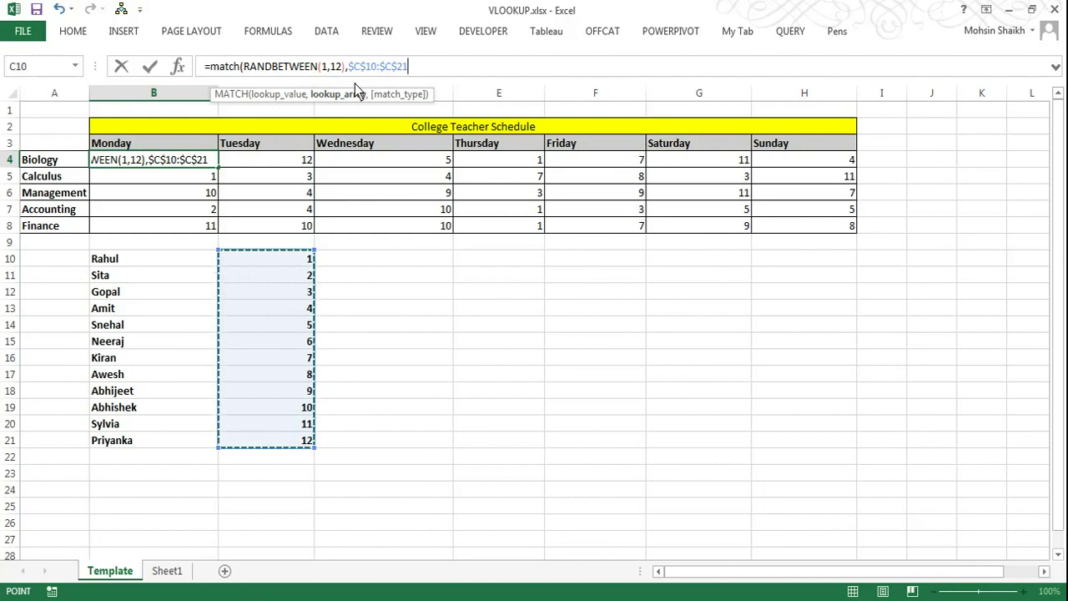
{"action": "type", "text": ",0"}
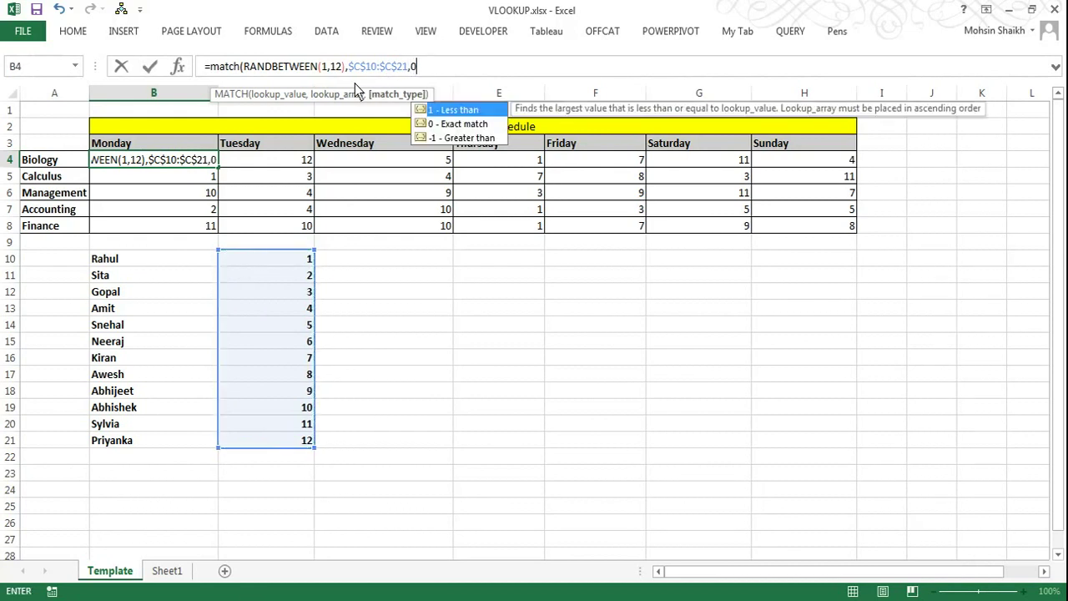
{"action": "type", "text": ")"}
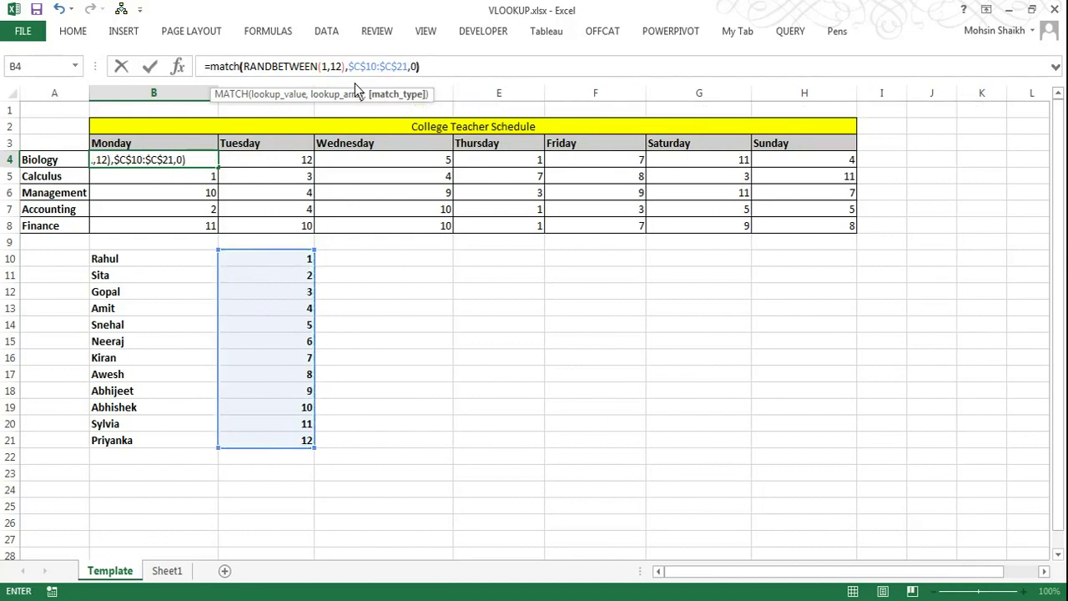
- Nest the MATCH inside an INDEX function in B4, with the teacher names B10:B21 as its array
{"action": "left_click", "coordinate": [210, 67]}
{"action": "type", "text": "index"}
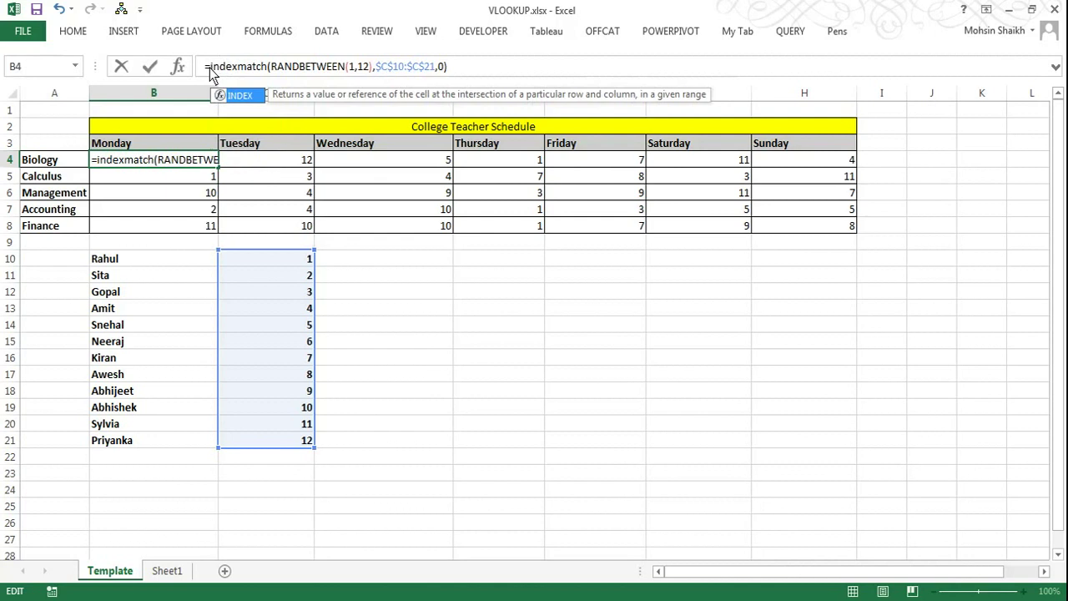
{"action": "type", "text": "("}
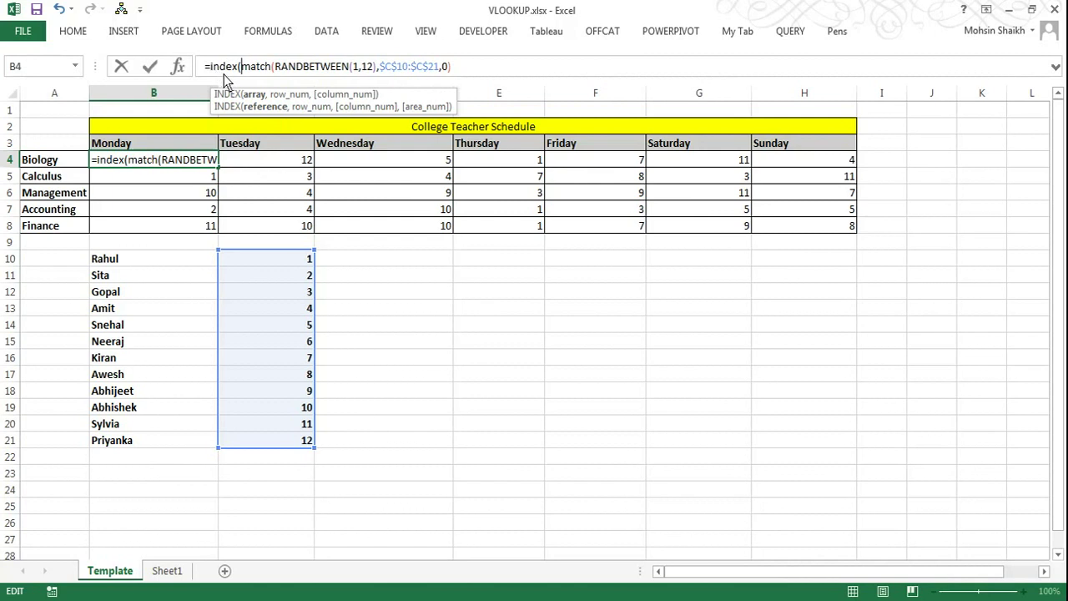
{"action": "left_click", "coordinate": [168, 257]}
{"action": "left_click_drag", "start_coordinate": [169, 255], "coordinate": [168, 443]}
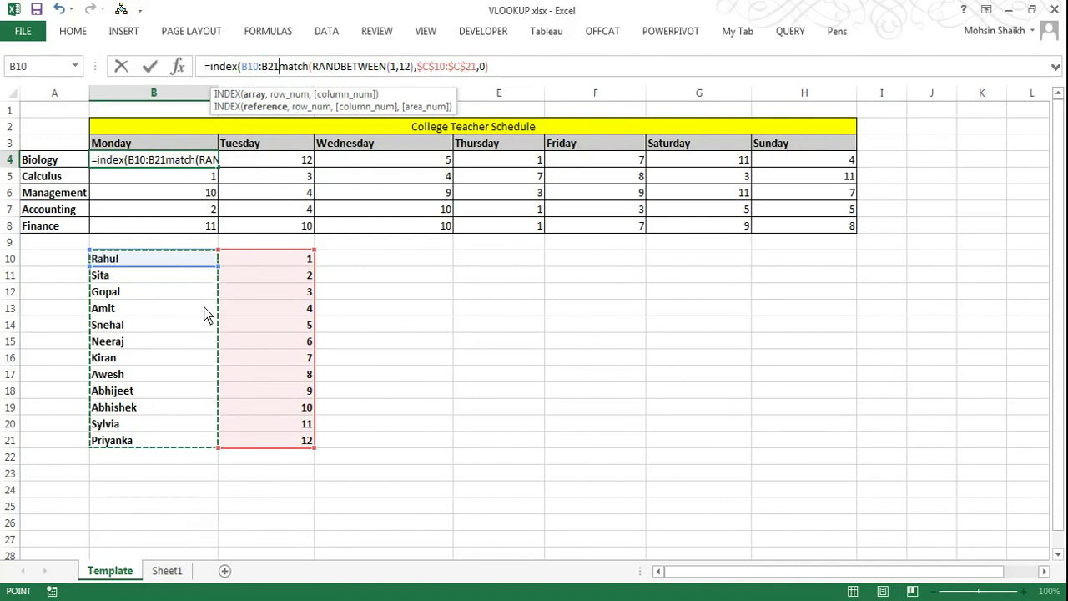
{"action": "type", "text": ","}
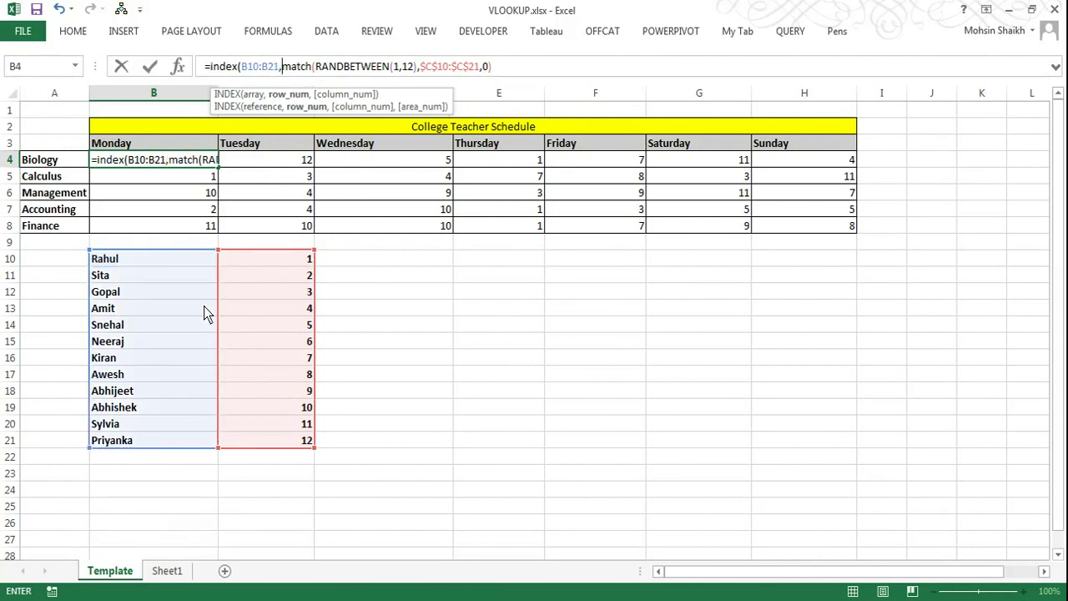
{"action": "key", "text": "Left"}
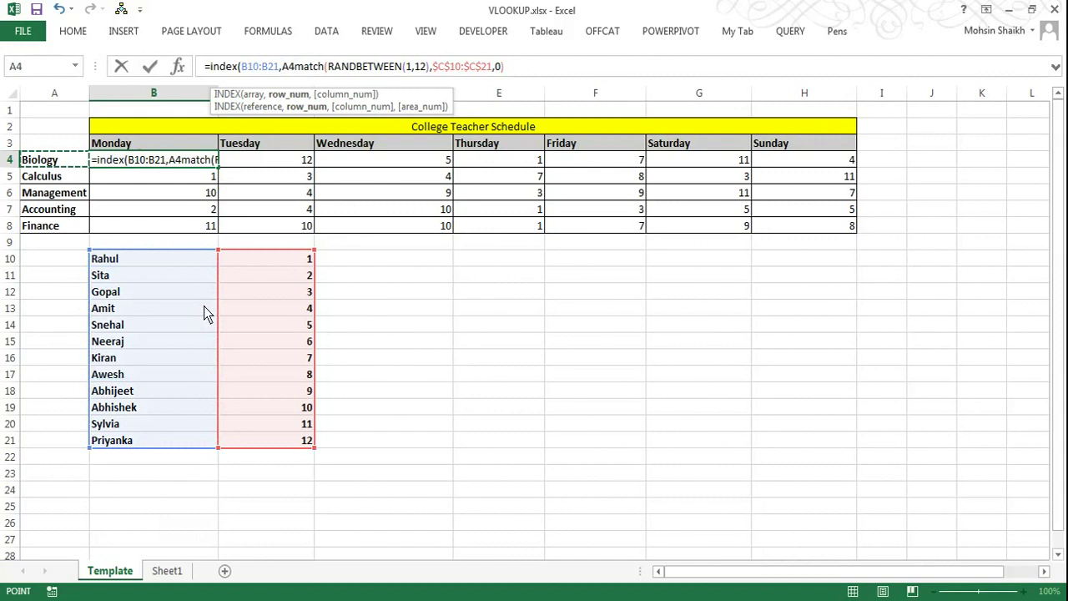
{"action": "key", "text": "Right"}
{"action": "key", "text": "BackSpace"}
{"action": "key", "text": "BackSpace"}
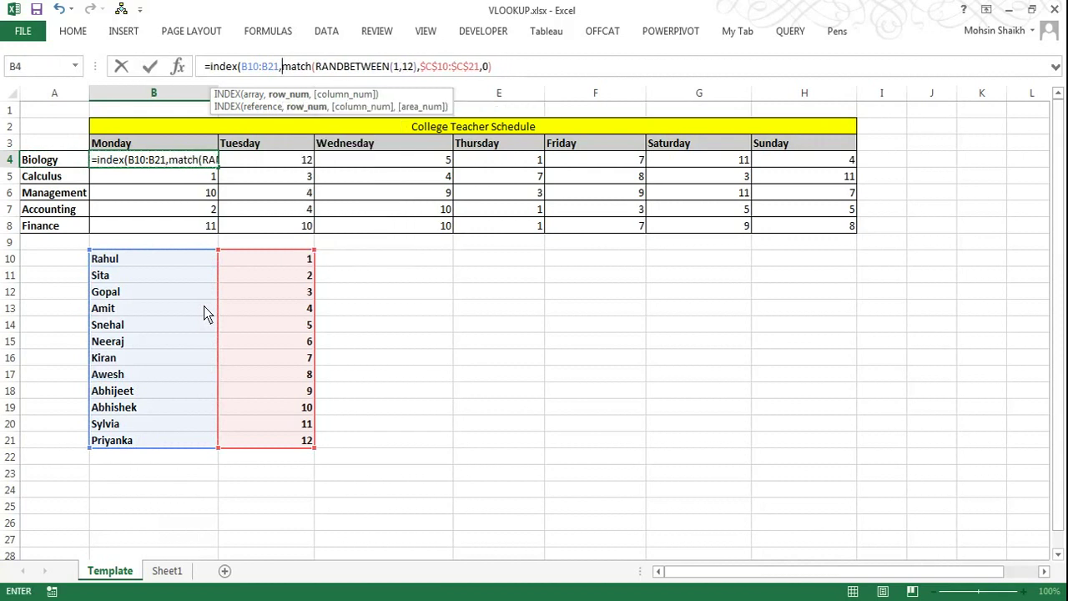
- Make the INDEX array reference in the B4 formula absolute as $B$10:$B$21
{"action": "left_click", "coordinate": [262, 66]}
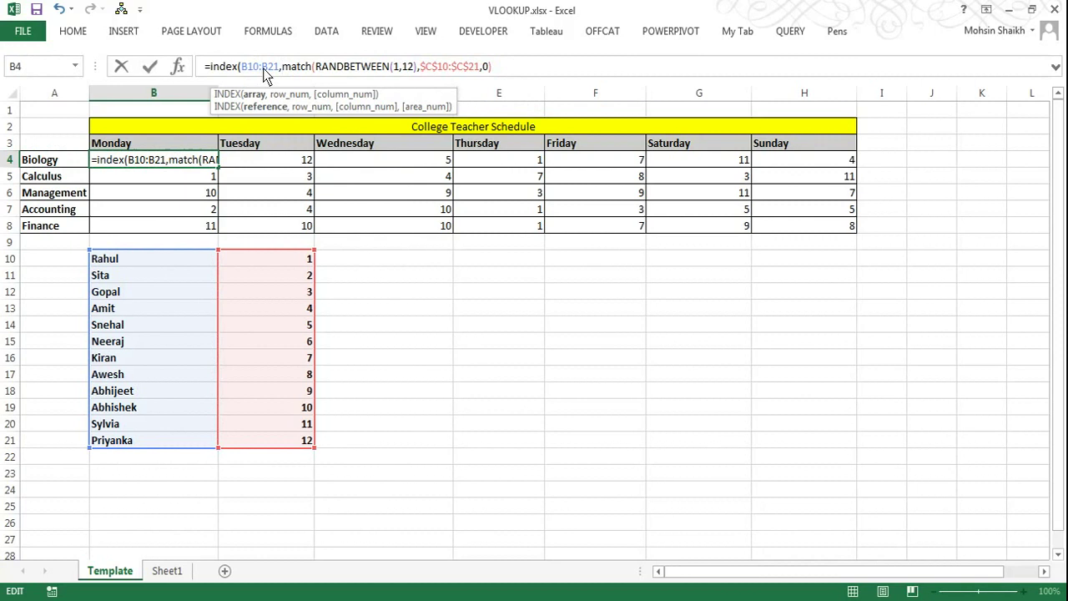
{"action": "key", "text": "F4"}
{"action": "left_click", "coordinate": [247, 65]}
{"action": "key", "text": "F4"}
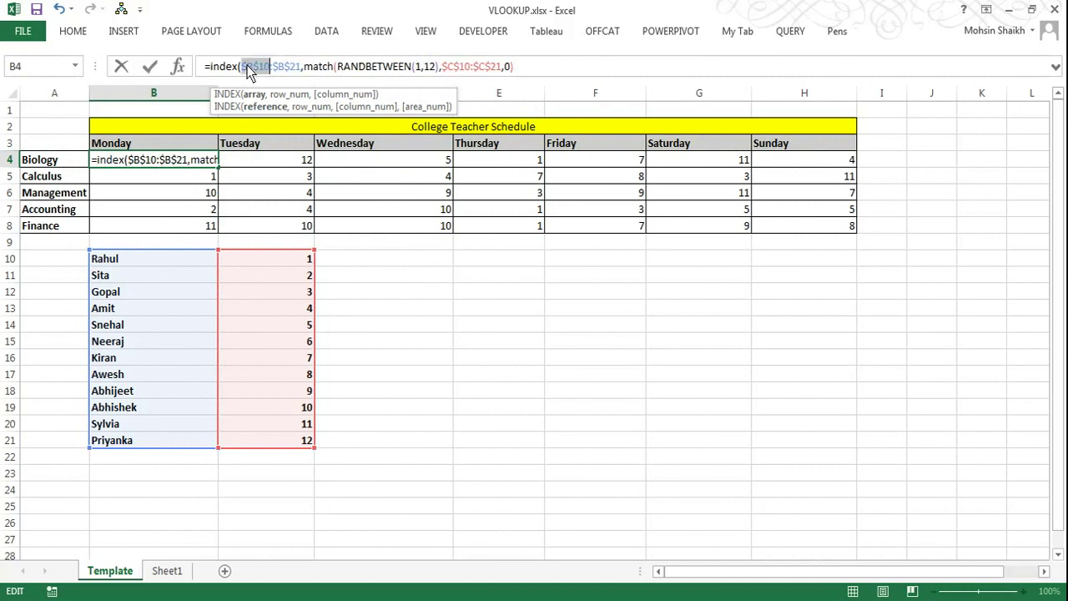
{"action": "left_click", "coordinate": [522, 65]}
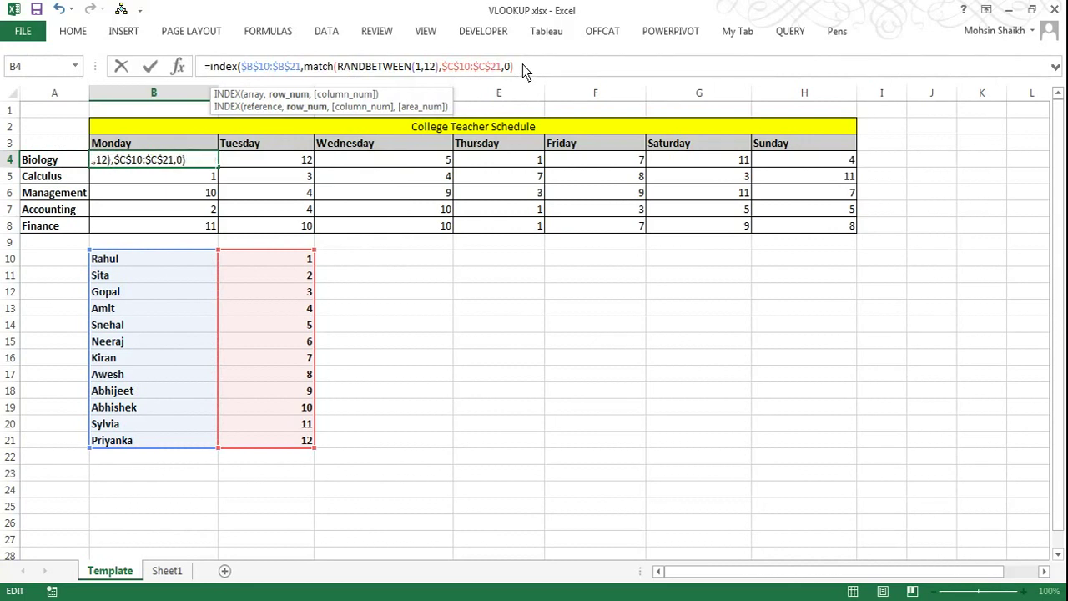
- Close and enter the INDEX-MATCH formula in B4, and fill it down and across the schedule range B4:H8
{"action": "type", "text": ")"}
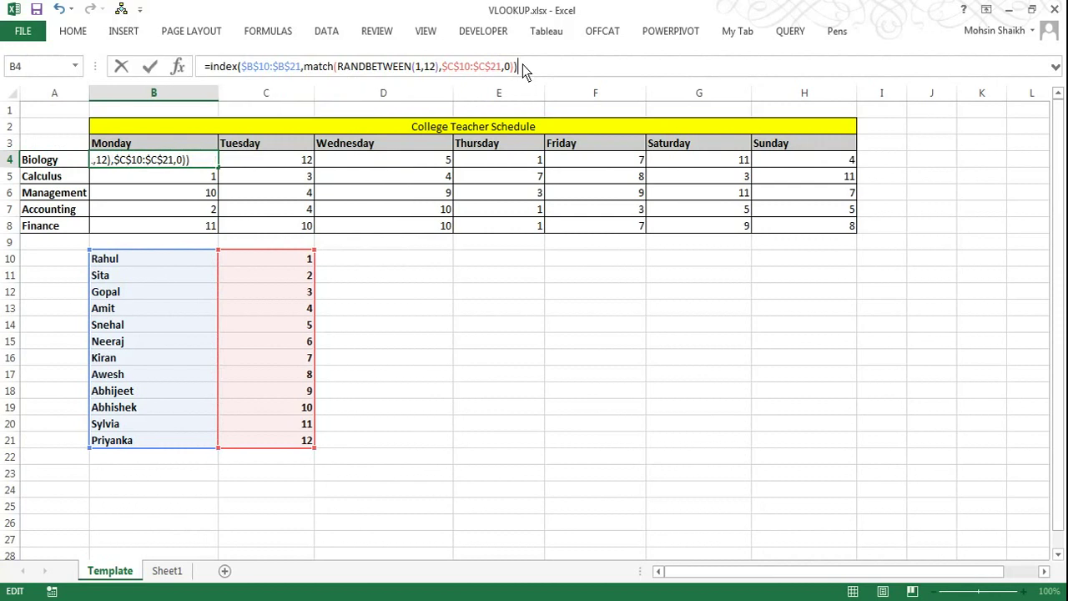
{"action": "key", "text": "Return"}
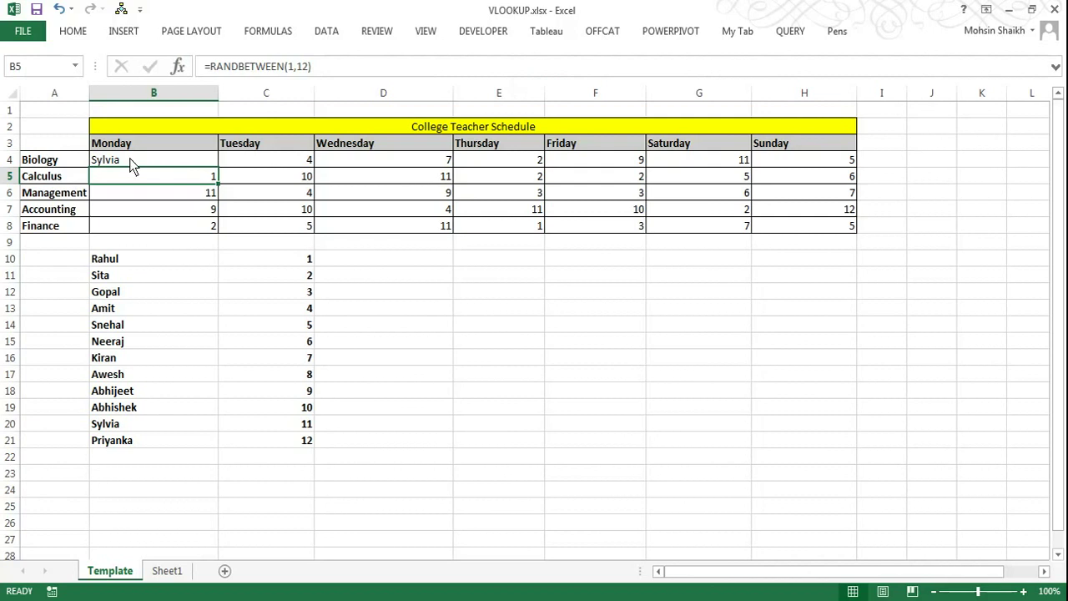
{"action": "left_click_drag", "start_coordinate": [130, 162], "coordinate": [776, 223]}
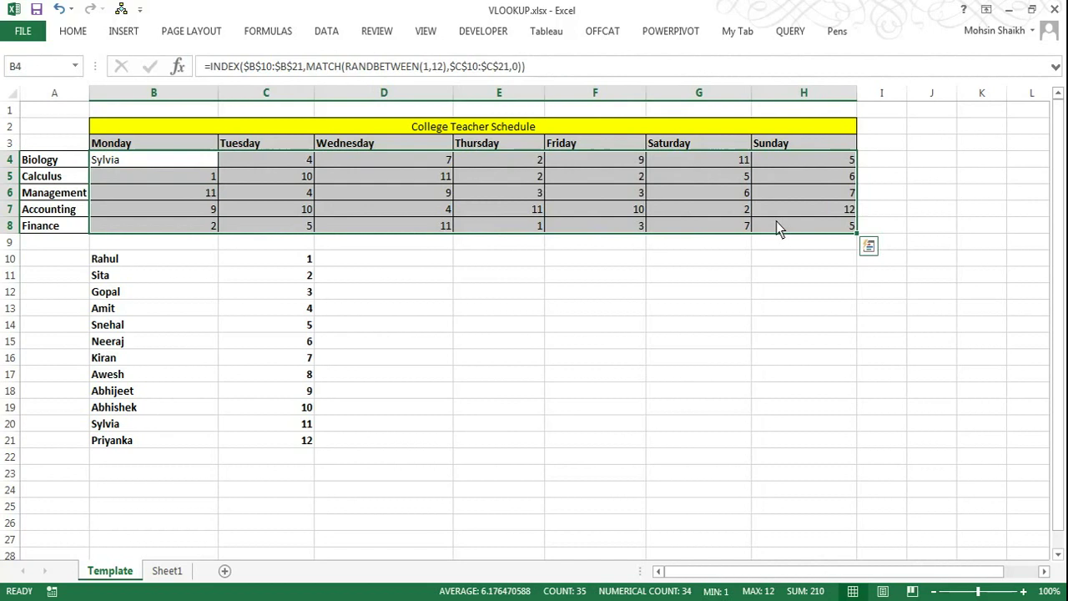
{"action": "key", "text": "ctrl+d"}
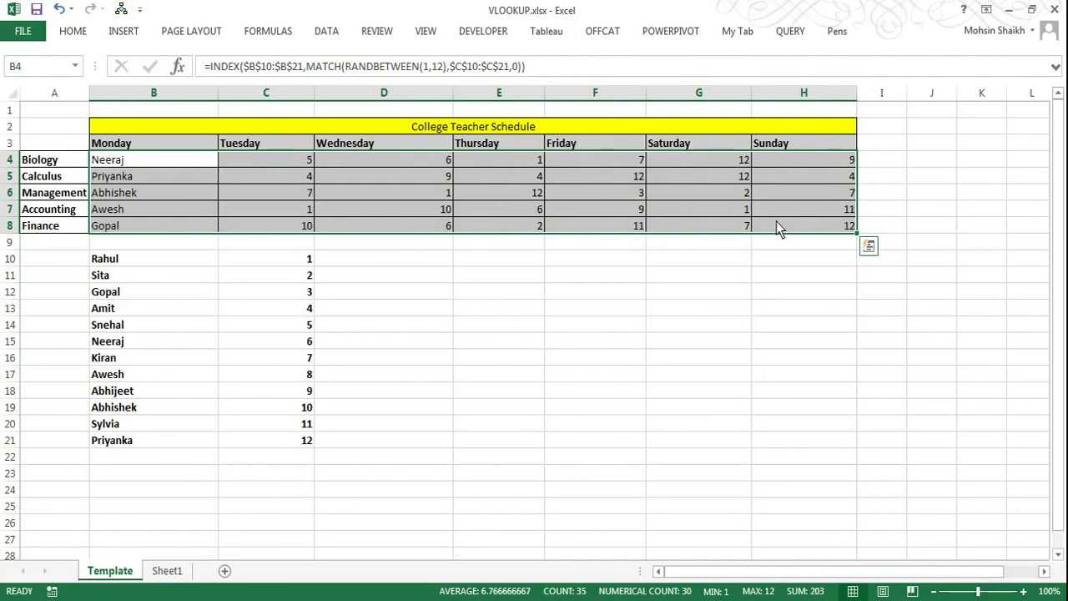
{"action": "key", "text": "ctrl+r"}
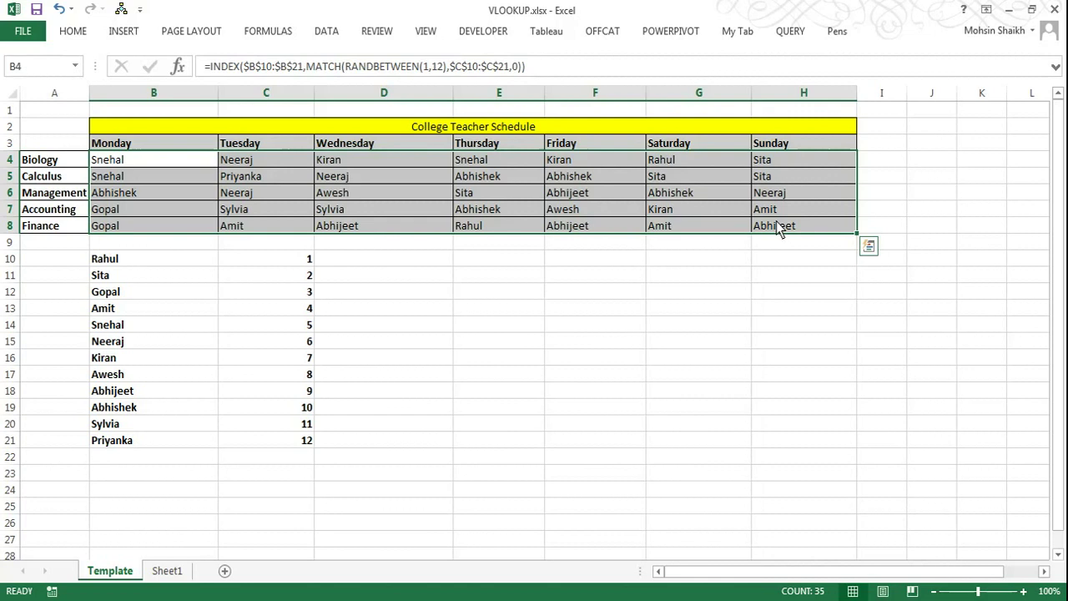
- Replace the formulas in the schedule range B4:H8 with their values by copying and pasting as values in place
{"action": "key", "text": "ctrl+c"}
{"action": "key", "text": "ctrl+v"}
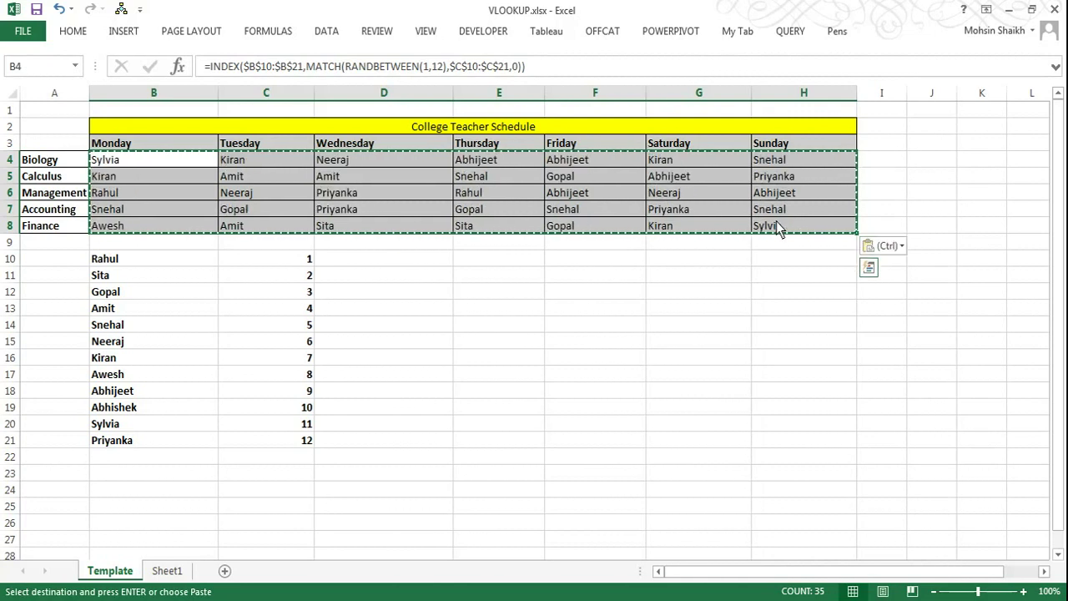
{"action": "left_click", "coordinate": [885, 245]}
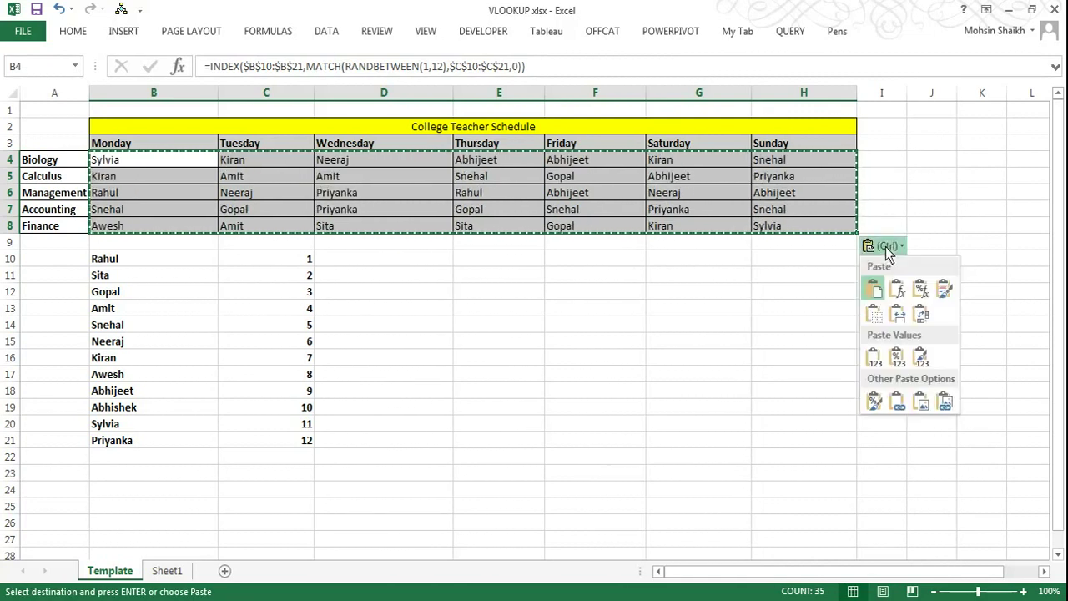
{"action": "left_click", "coordinate": [874, 361]}
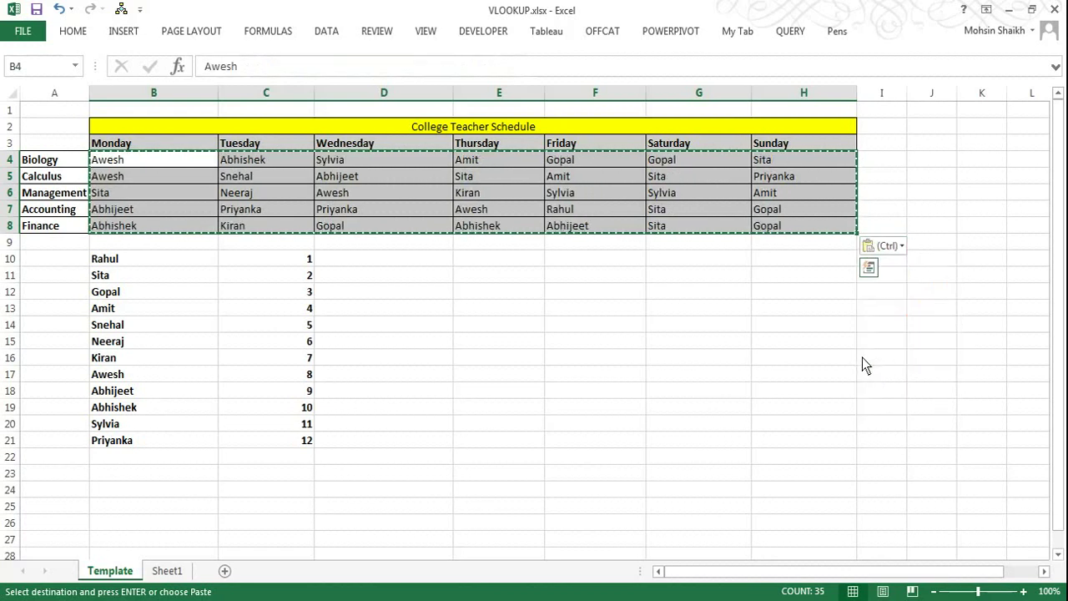
{"action": "left_click", "coordinate": [748, 354]}
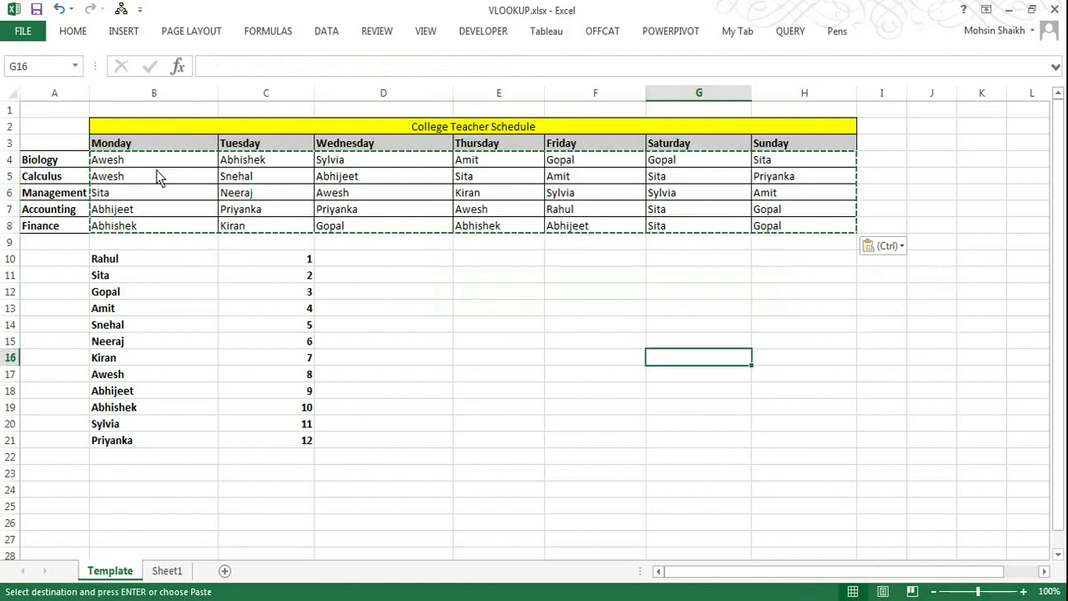
- Apply list data validation to D11 with the subject names $A$4:$A$8 as its source
{"action": "left_click", "coordinate": [417, 276]}
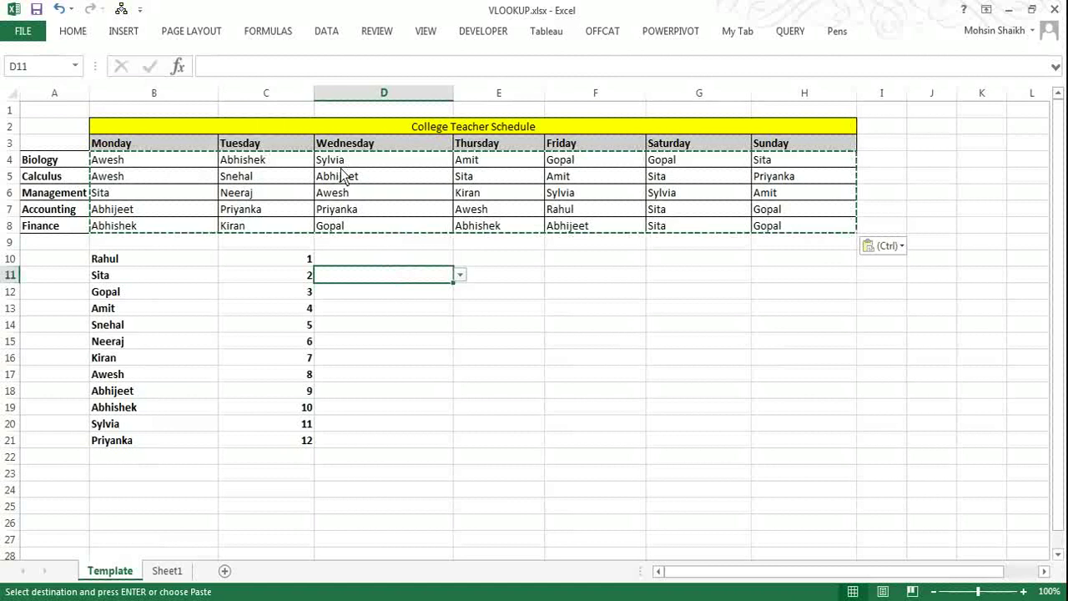
{"action": "left_click", "coordinate": [328, 33]}
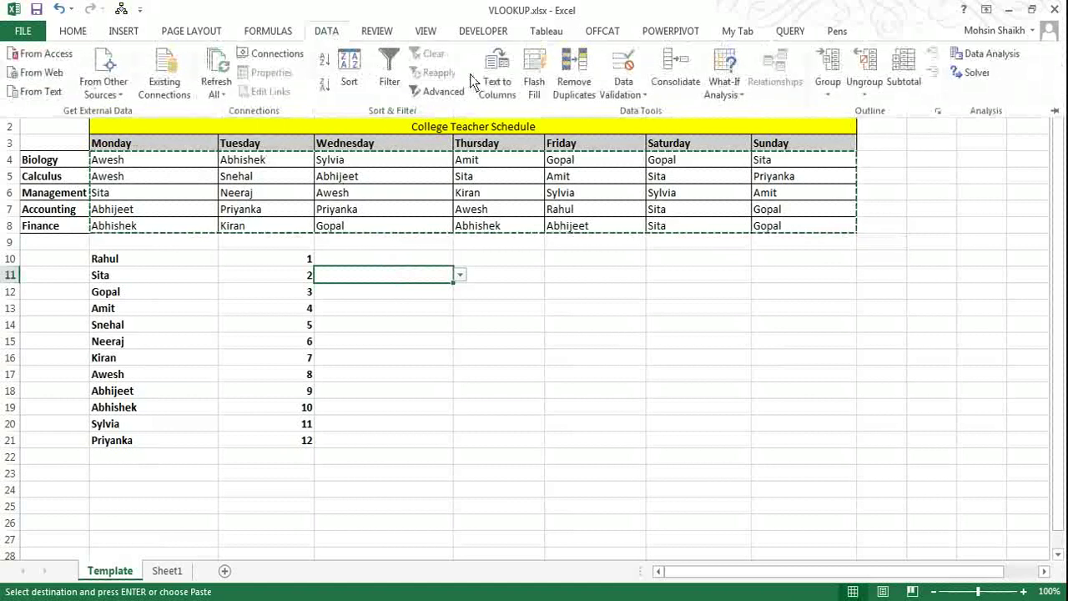
{"action": "left_click", "coordinate": [611, 100]}
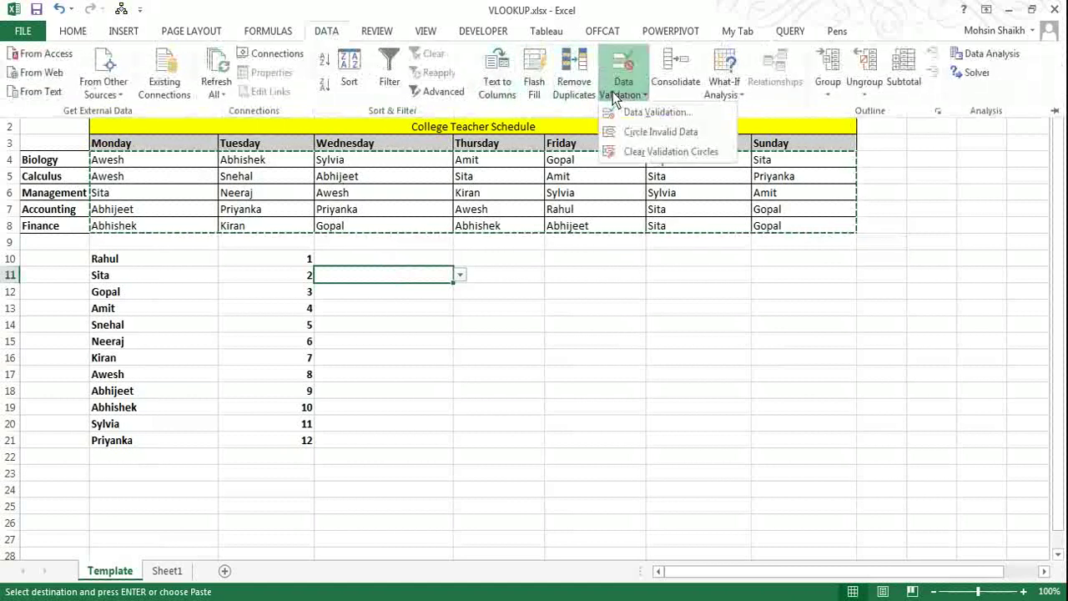
{"action": "left_click", "coordinate": [618, 110]}
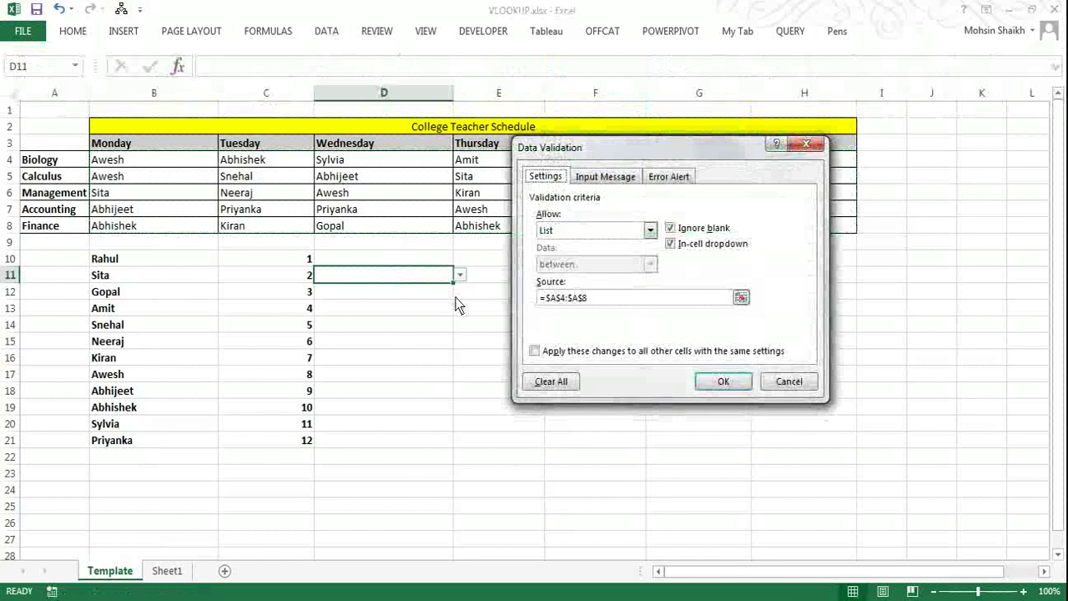
{"action": "left_click", "coordinate": [585, 232]}
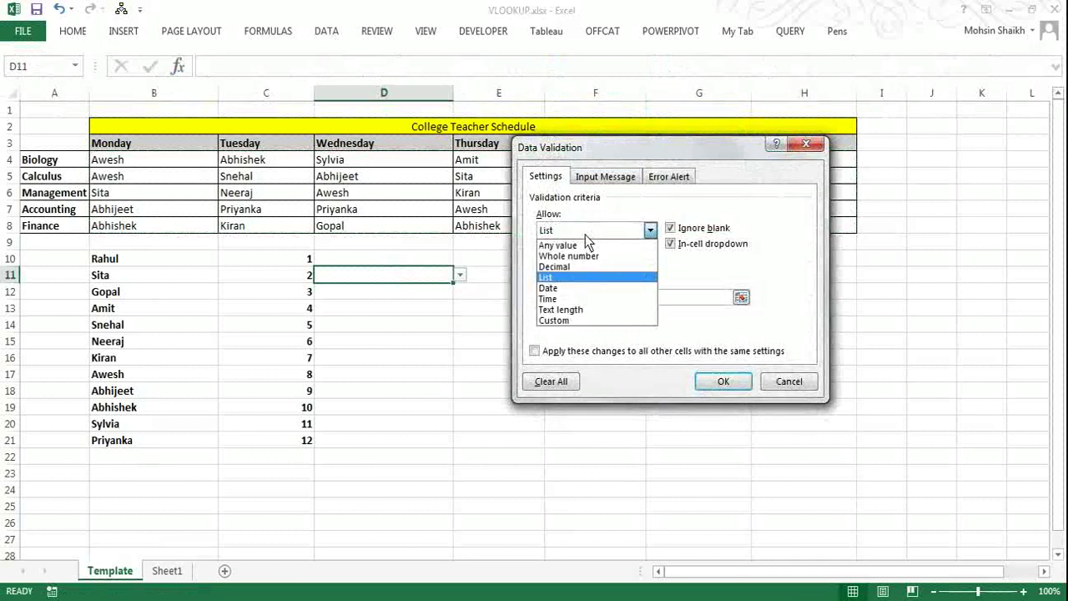
{"action": "left_click", "coordinate": [585, 234]}
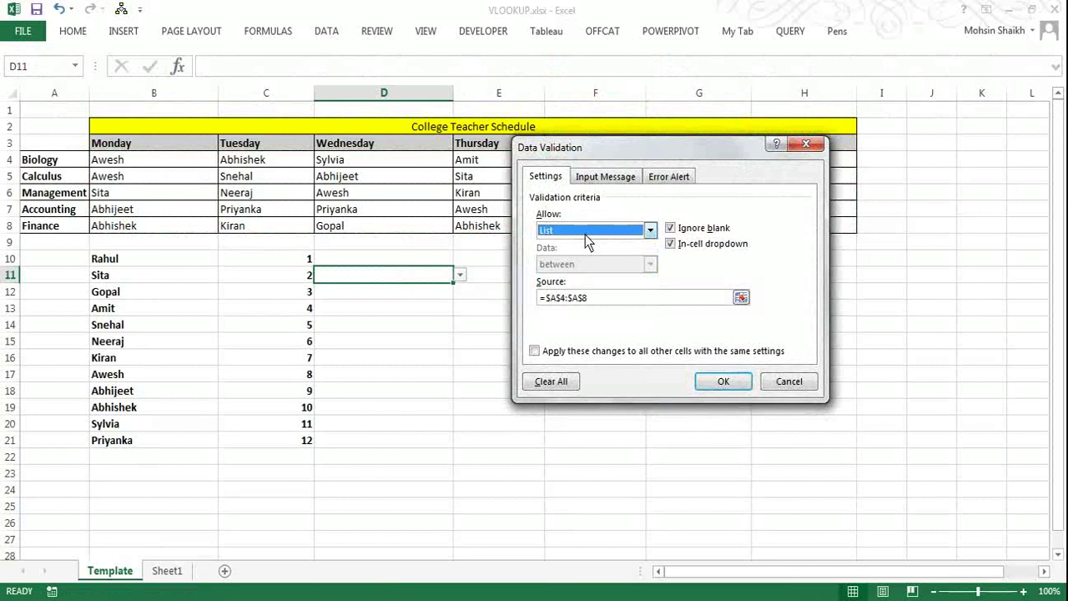
{"action": "left_click", "coordinate": [739, 298]}
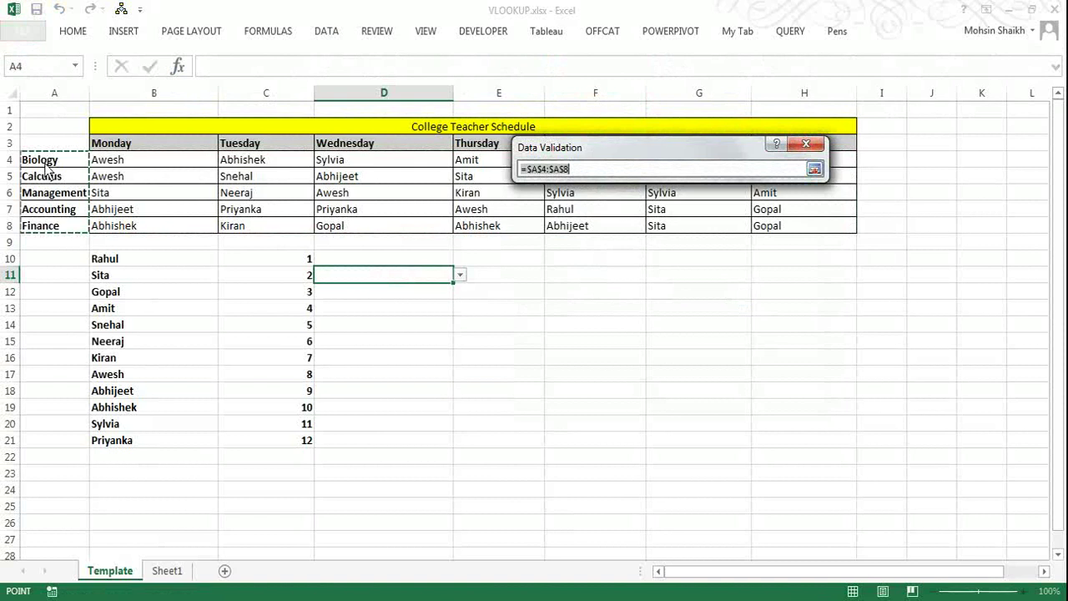
{"action": "left_click_drag", "start_coordinate": [47, 167], "coordinate": [48, 227]}
{"action": "left_click", "coordinate": [814, 169]}
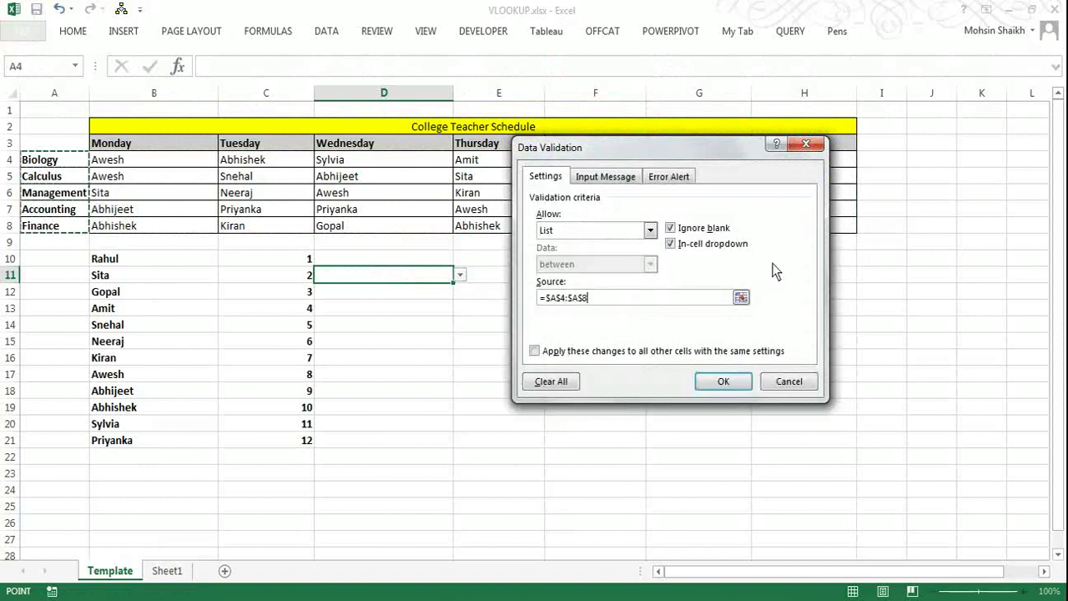
{"action": "left_click", "coordinate": [719, 381]}
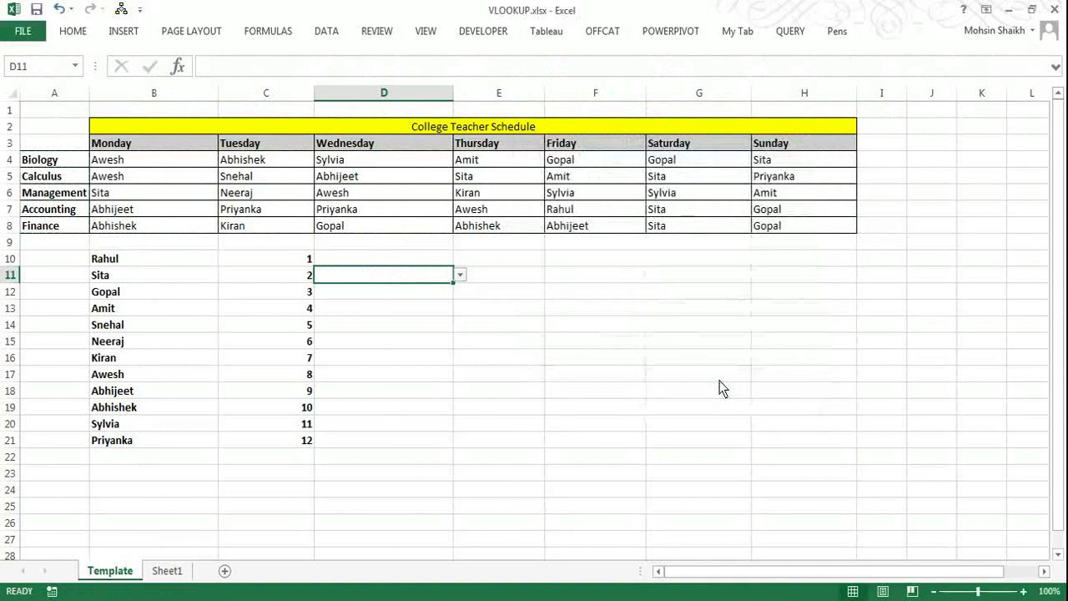
- Apply list data validation to E10 with the weekday headers $B$3:$H$3 as its source
{"action": "left_click", "coordinate": [518, 261]}
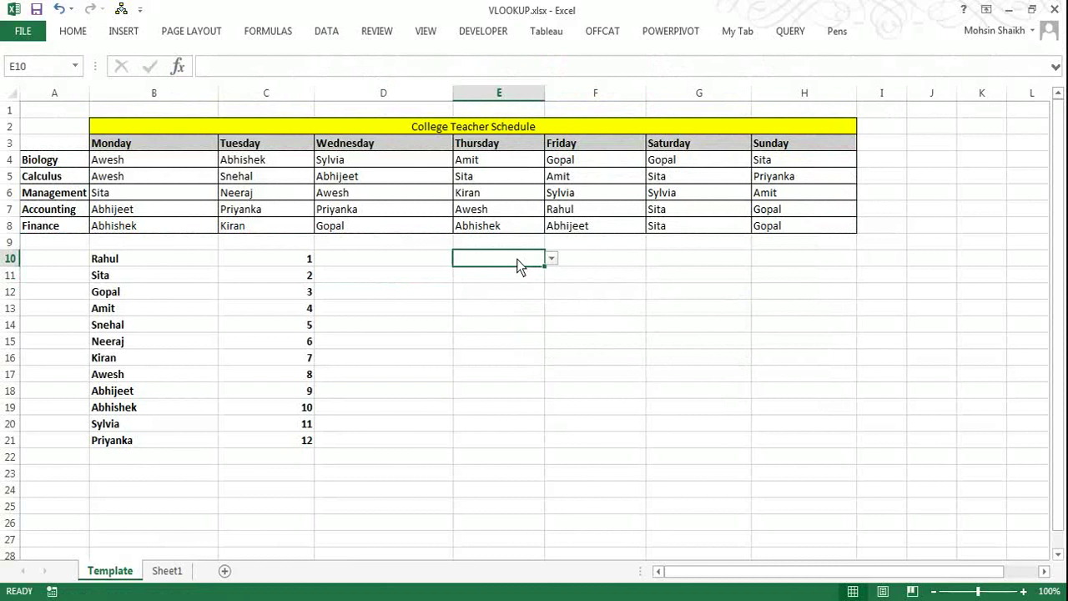
{"action": "left_click", "coordinate": [327, 31]}
{"action": "left_click", "coordinate": [636, 96]}
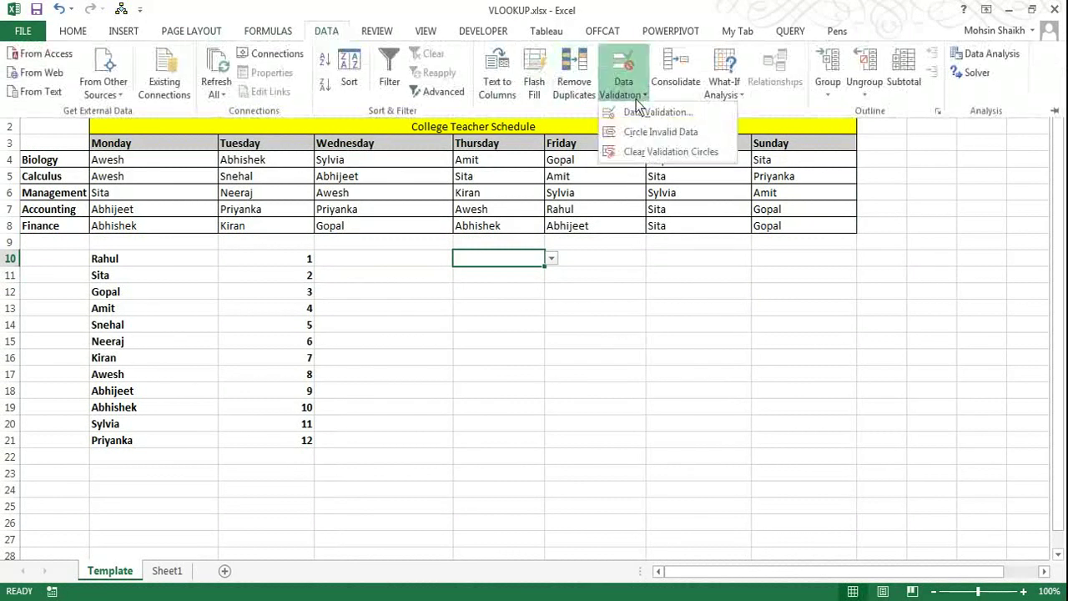
{"action": "left_click", "coordinate": [639, 112]}
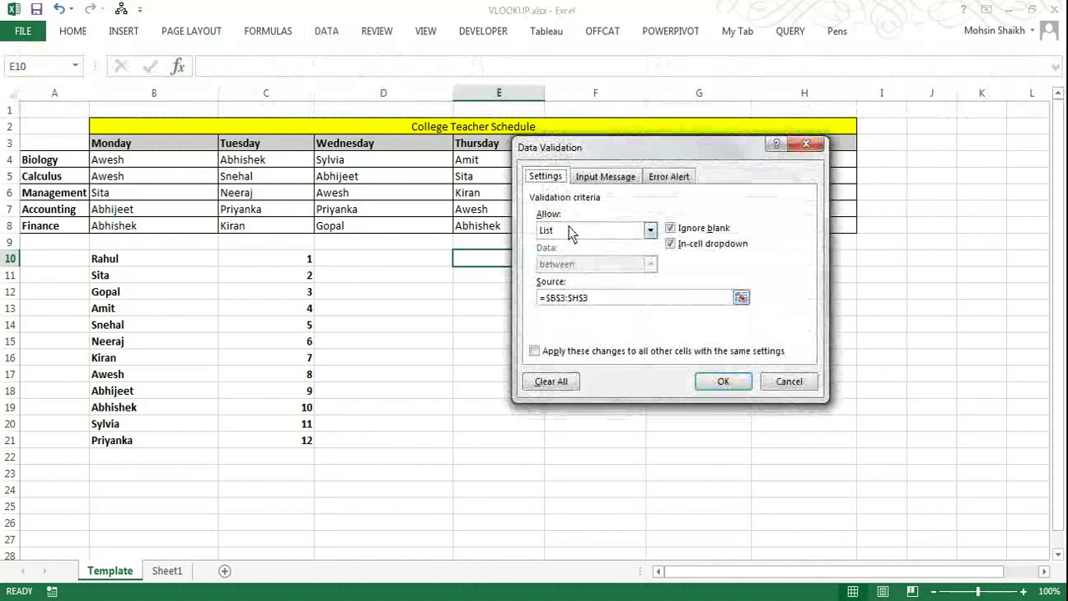
{"action": "left_click", "coordinate": [742, 298]}
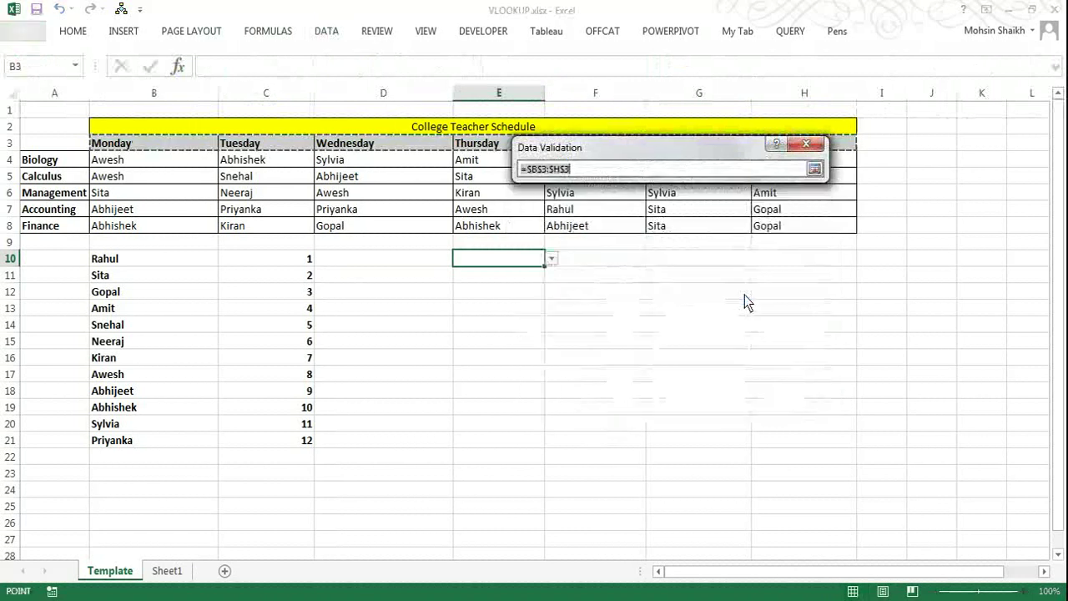
{"action": "left_click_drag", "start_coordinate": [172, 147], "coordinate": [837, 148]}
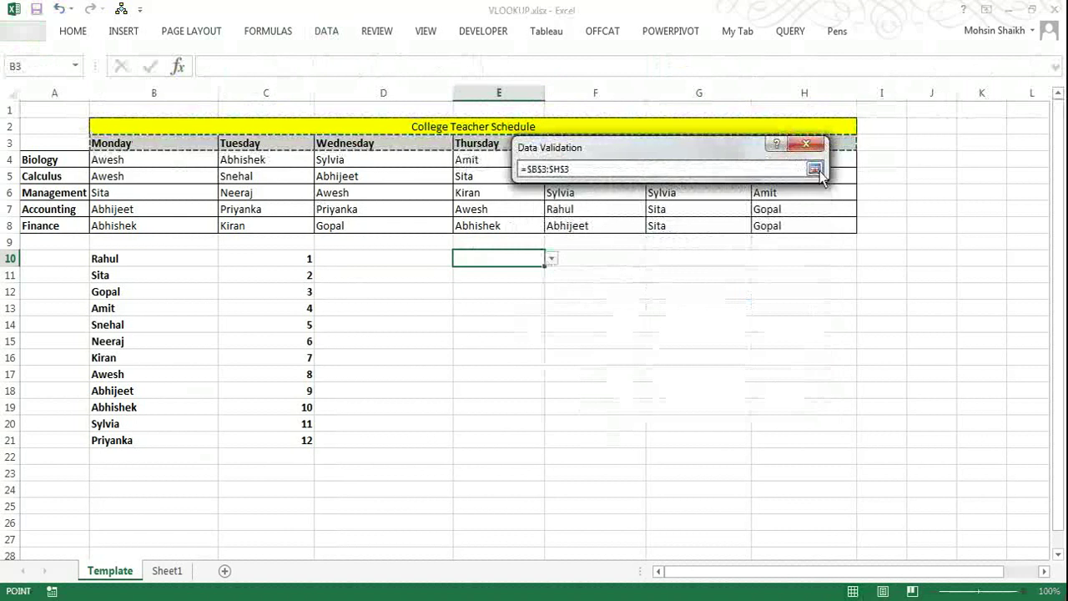
{"action": "left_click", "coordinate": [814, 169]}
{"action": "left_click", "coordinate": [733, 381]}
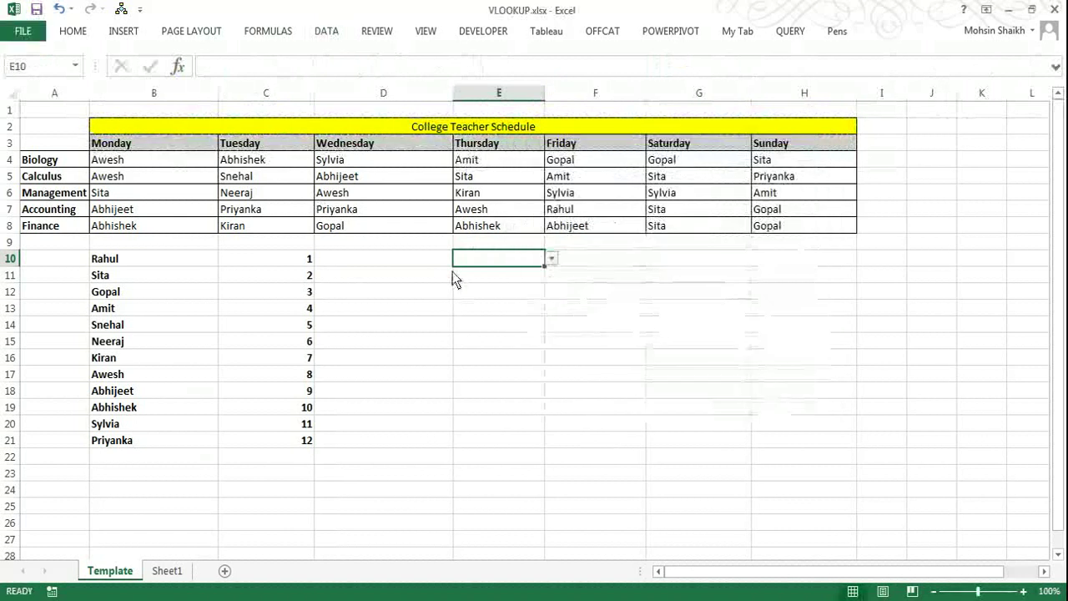
- Choose Wednesday from the weekday dropdown in E10
{"action": "left_click", "coordinate": [447, 274]}
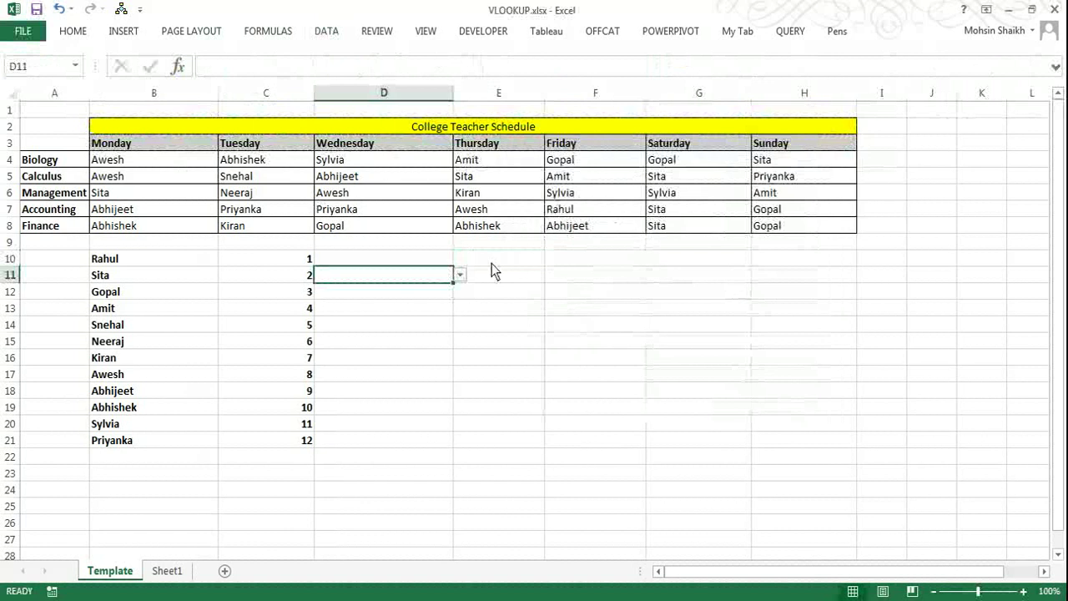
{"action": "left_click", "coordinate": [538, 260]}
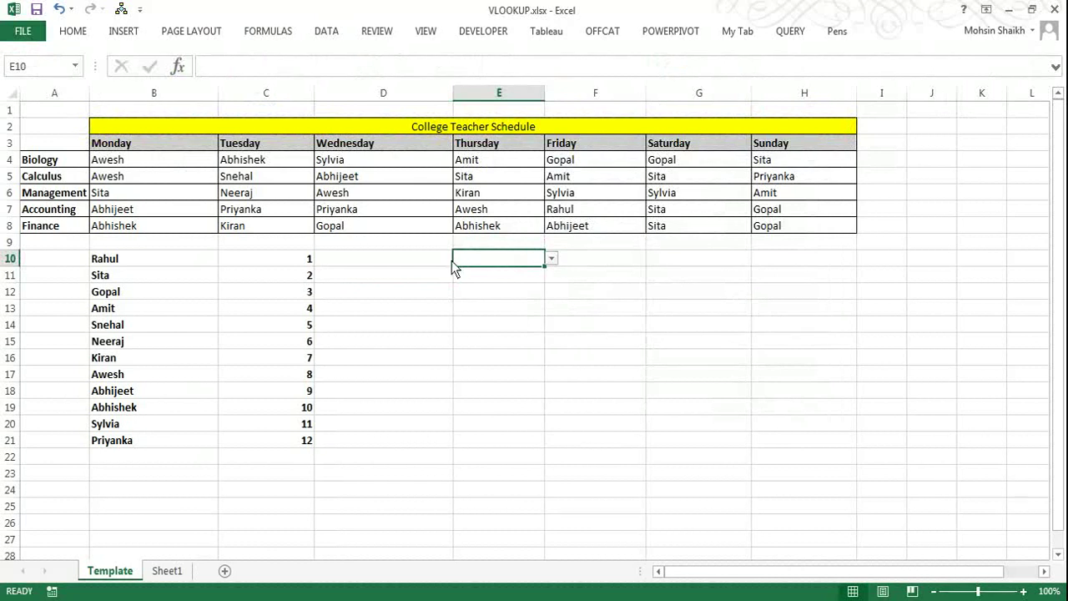
{"action": "left_click", "coordinate": [439, 261]}
{"action": "left_click", "coordinate": [534, 266]}
{"action": "left_click", "coordinate": [551, 259]}
{"action": "left_click", "coordinate": [536, 290]}
- Choose Calculus from the subject dropdown in D11 and move on to E11
{"action": "left_click", "coordinate": [429, 277]}
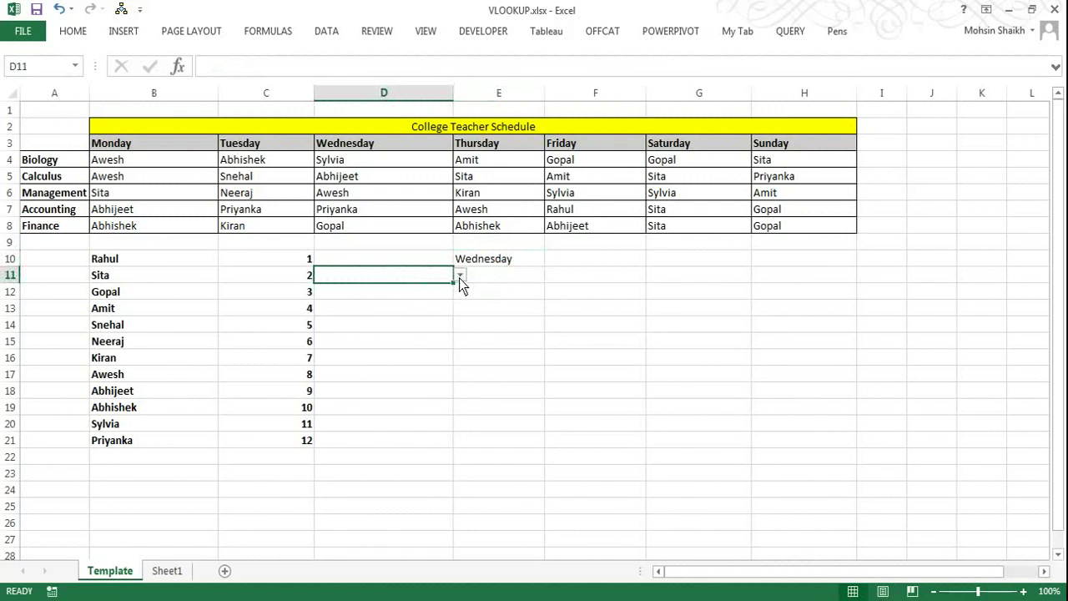
{"action": "left_click", "coordinate": [460, 275]}
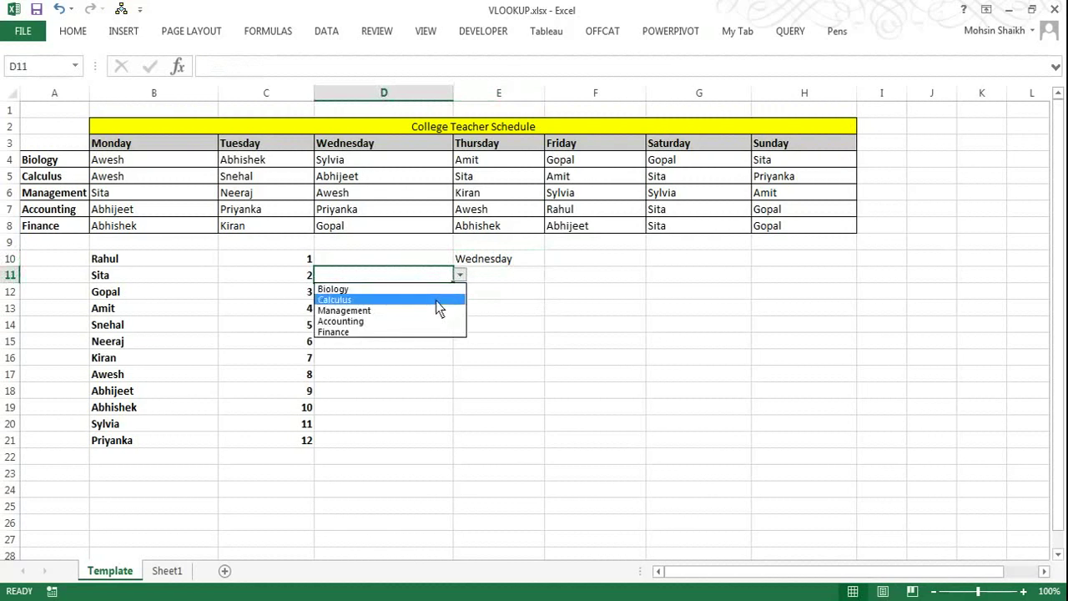
{"action": "left_click", "coordinate": [435, 297]}
{"action": "key", "text": "Tab"}
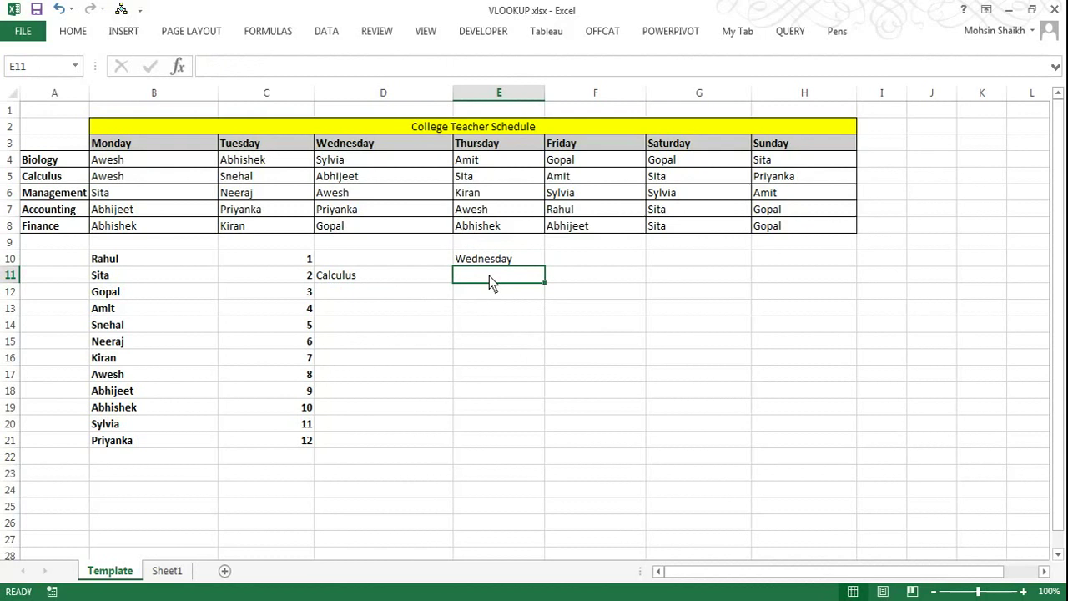
- Enter =MATCH($E$10,B3:H3,0) in E11 to find the chosen weekday's position among the weekday headers
{"action": "left_click", "coordinate": [325, 69]}
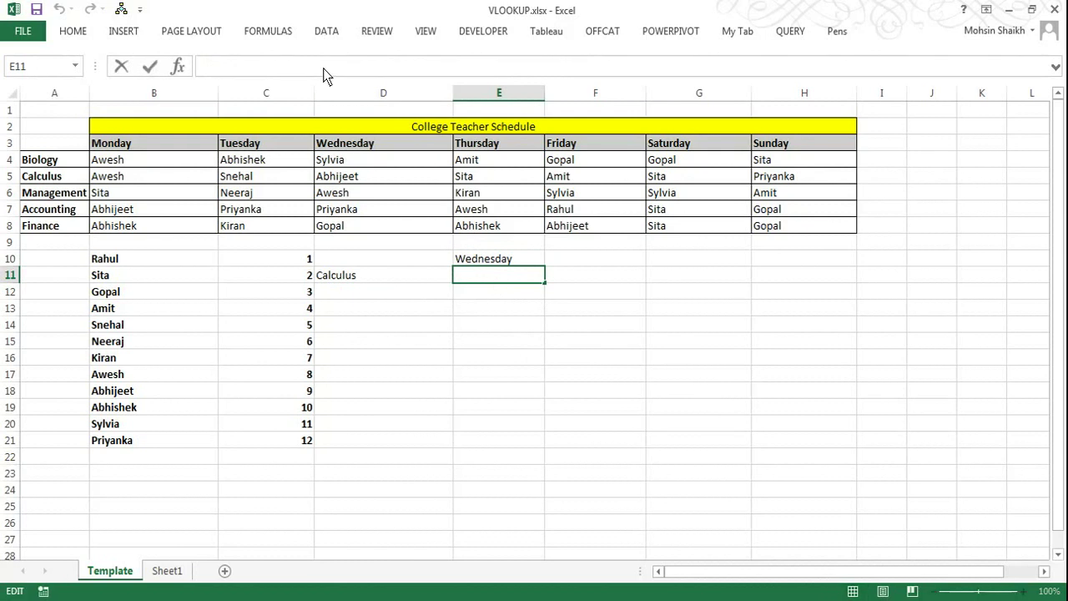
{"action": "type", "text": "=match"}
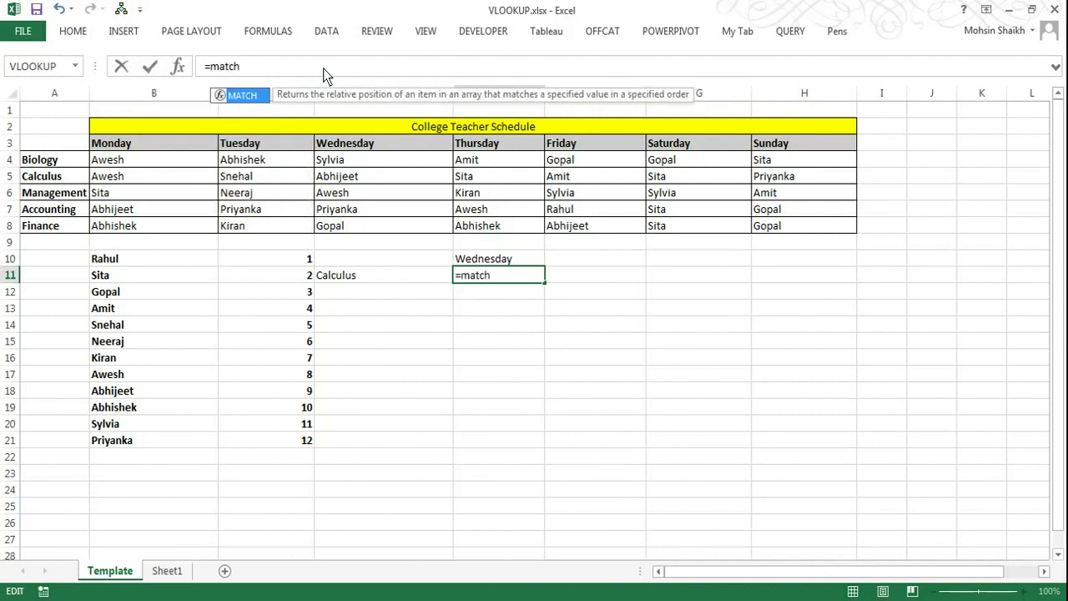
{"action": "type", "text": "("}
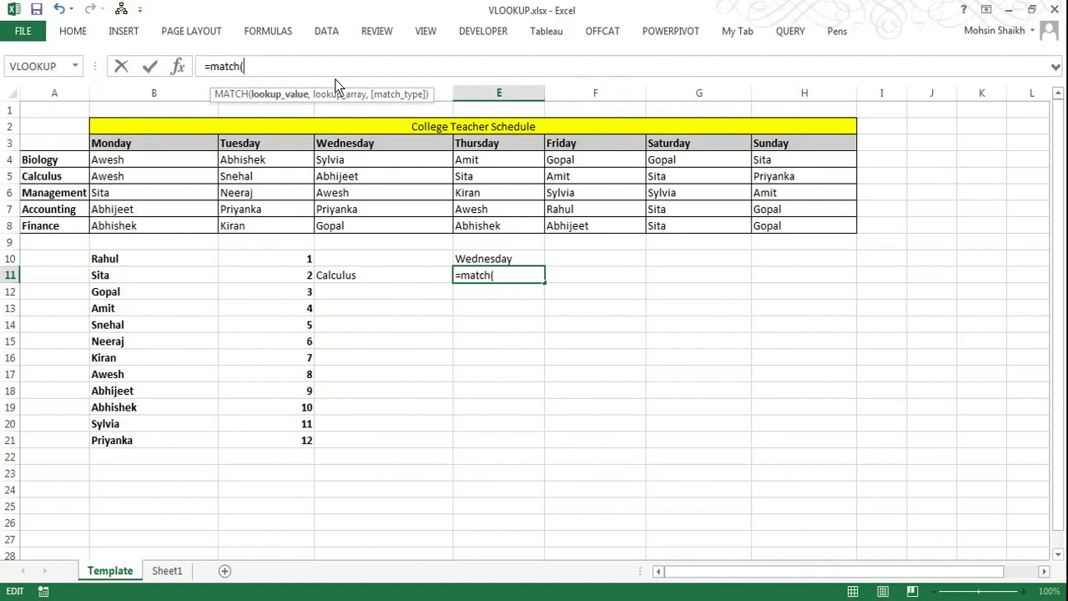
{"action": "left_click", "coordinate": [472, 262]}
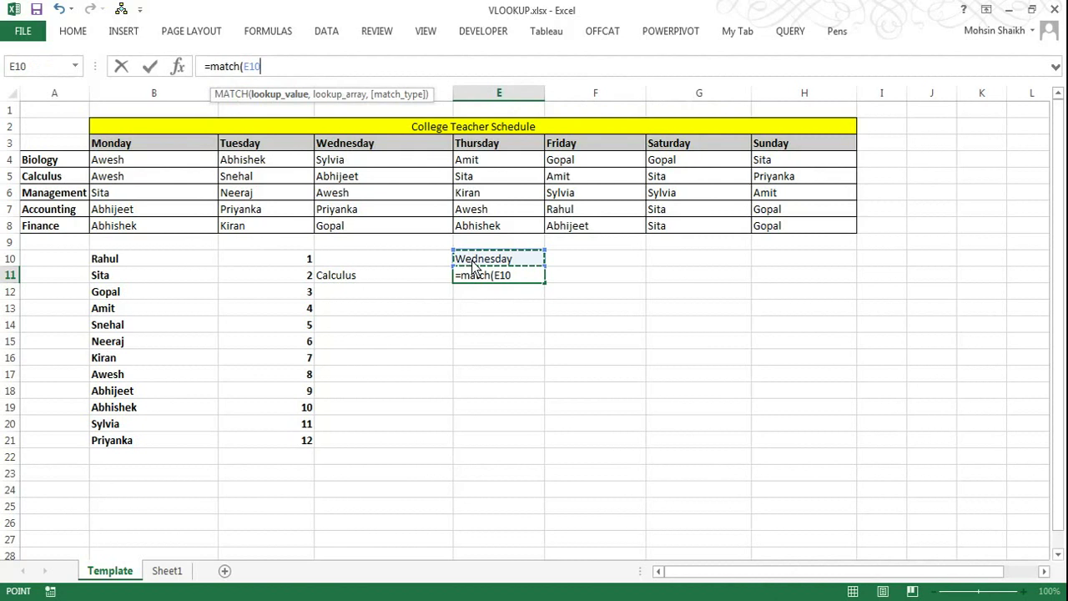
{"action": "key", "text": "F4"}
{"action": "type", "text": ","}
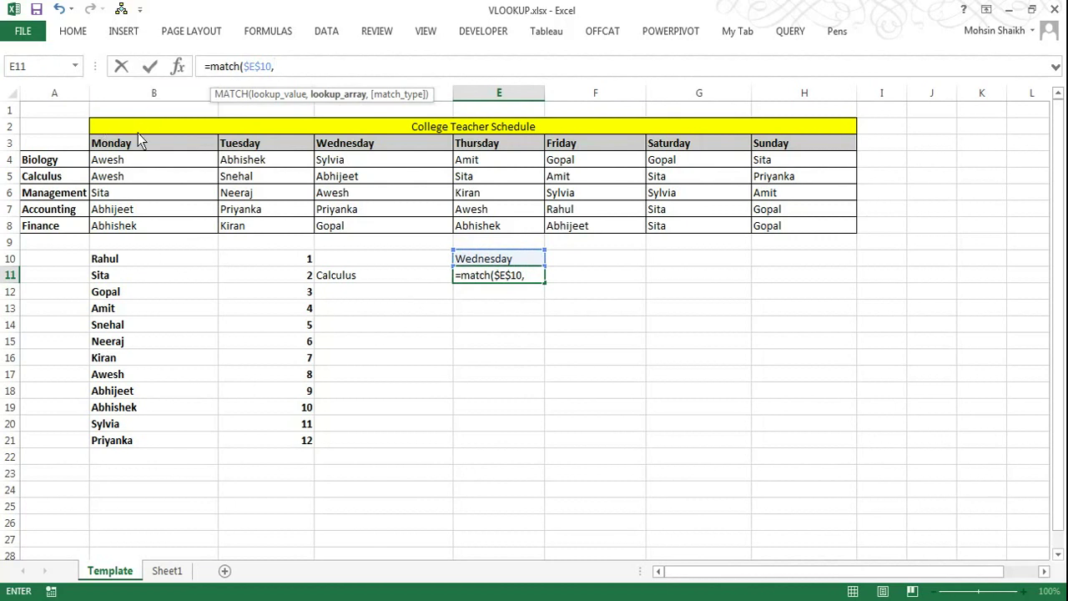
{"action": "left_click_drag", "start_coordinate": [139, 143], "coordinate": [788, 146]}
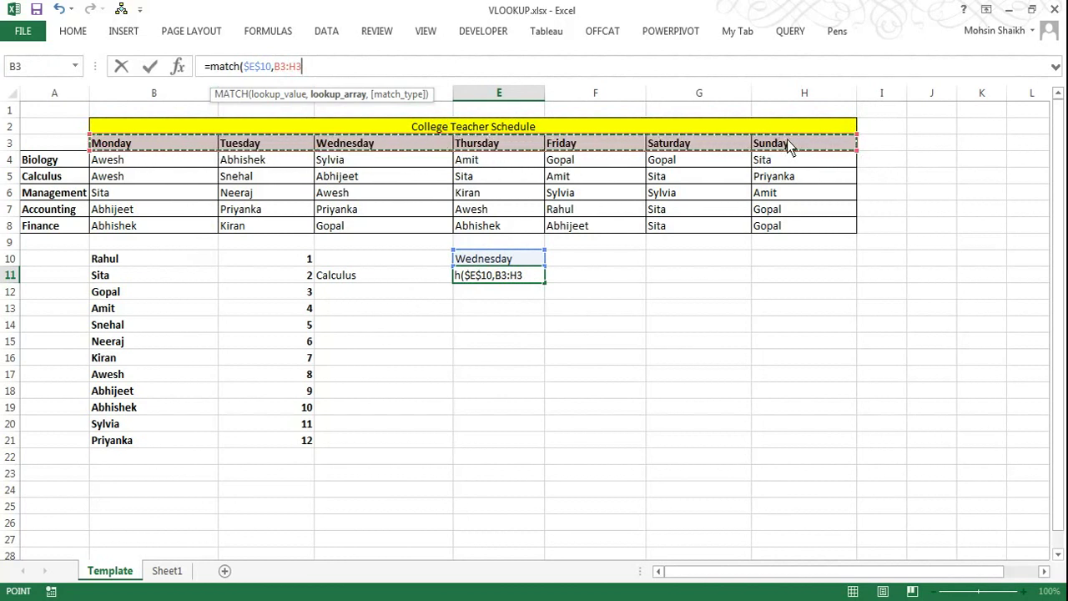
{"action": "type", "text": ","}
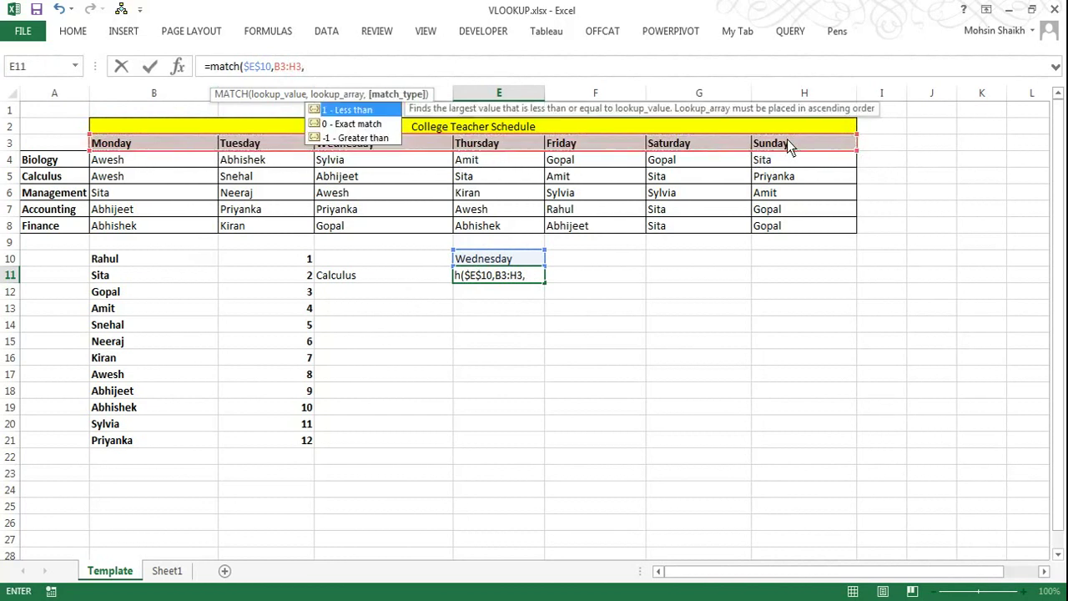
{"action": "type", "text": "0)"}
{"action": "key", "text": "Return"}
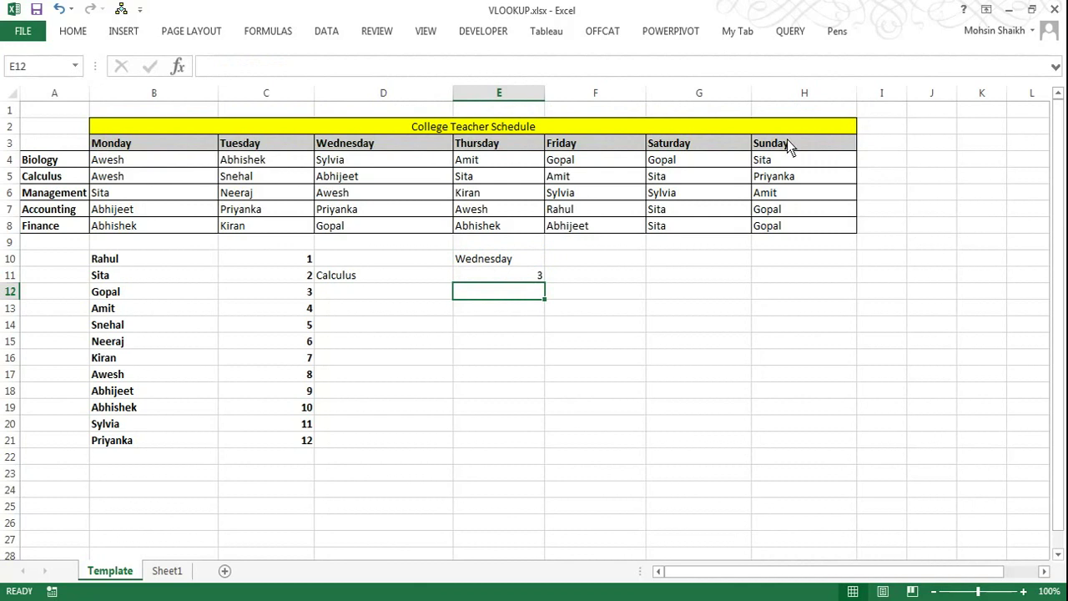
- Start a VLOOKUP around the MATCH formula in E11, with $D$11 as its lookup value
{"action": "left_click", "coordinate": [514, 276]}
{"action": "left_click", "coordinate": [210, 69]}
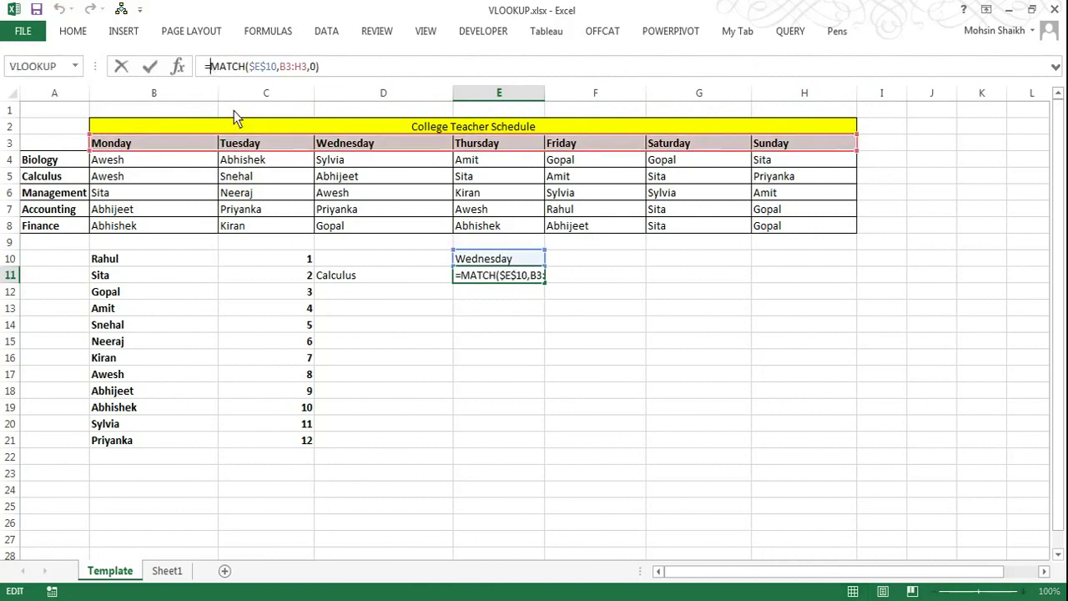
{"action": "type", "text": "v"}
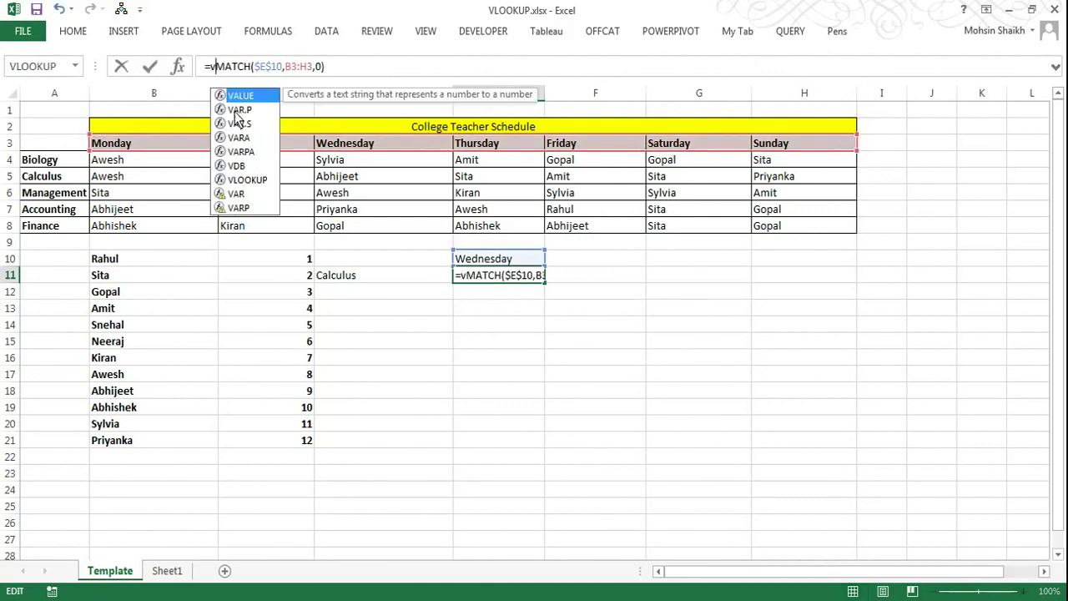
{"action": "type", "text": "loo"}
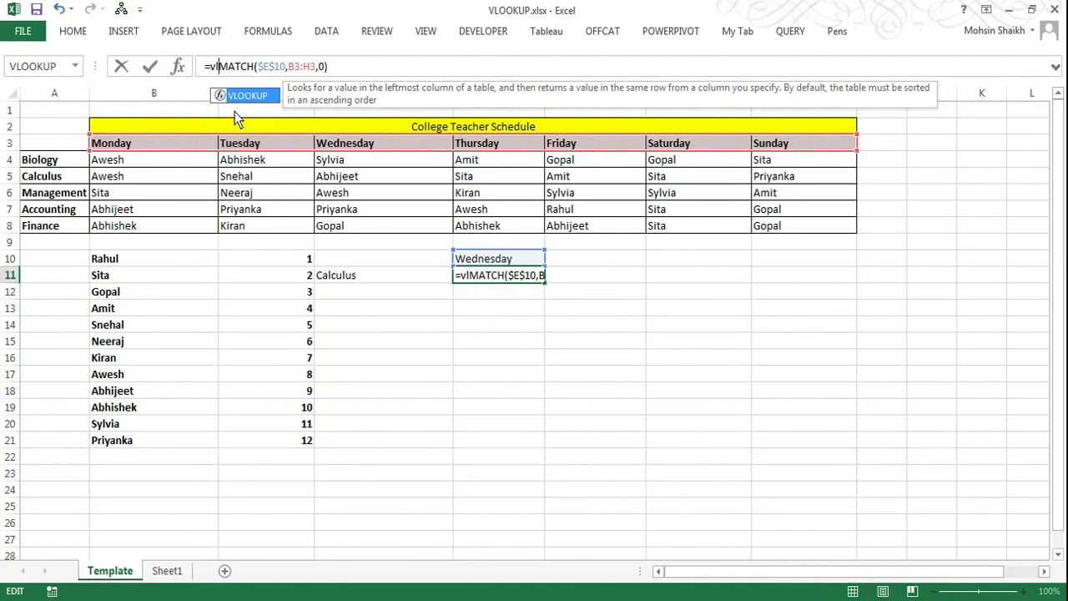
{"action": "type", "text": "kup"}
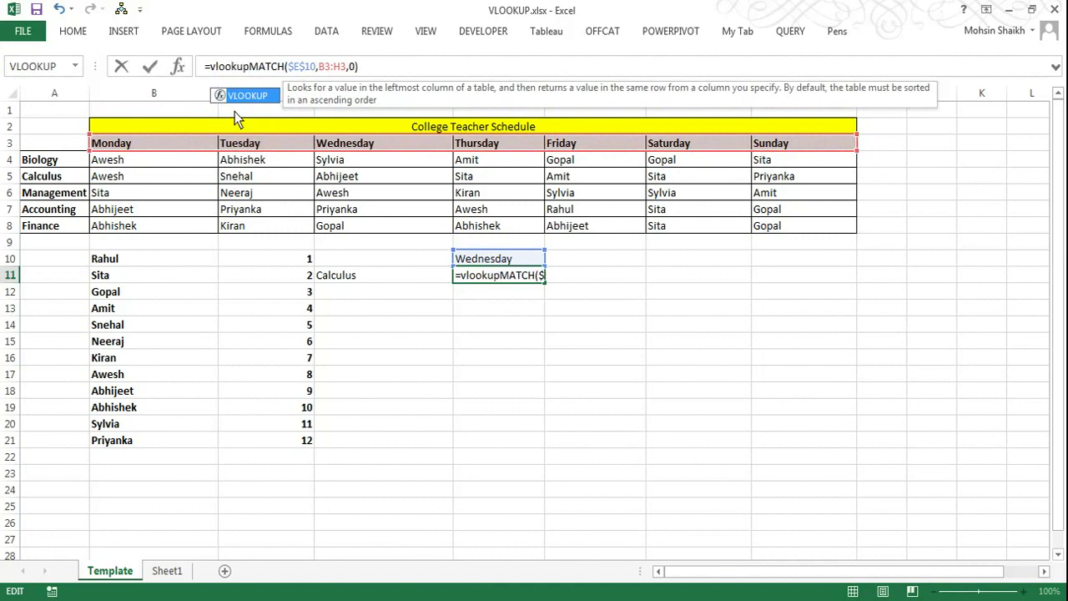
{"action": "type", "text": "("}
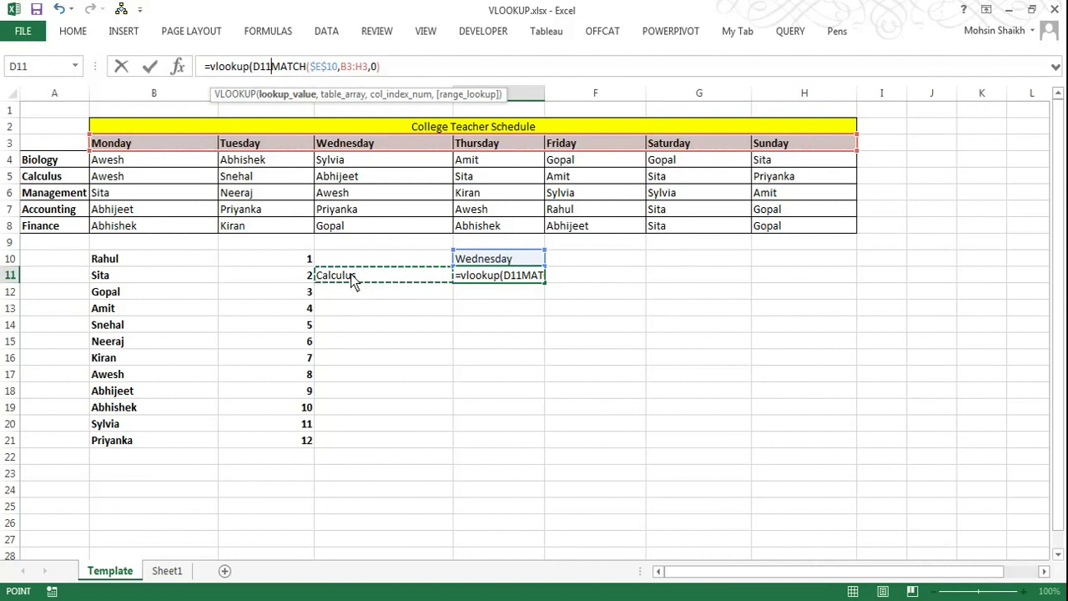
{"action": "key", "text": "F4"}
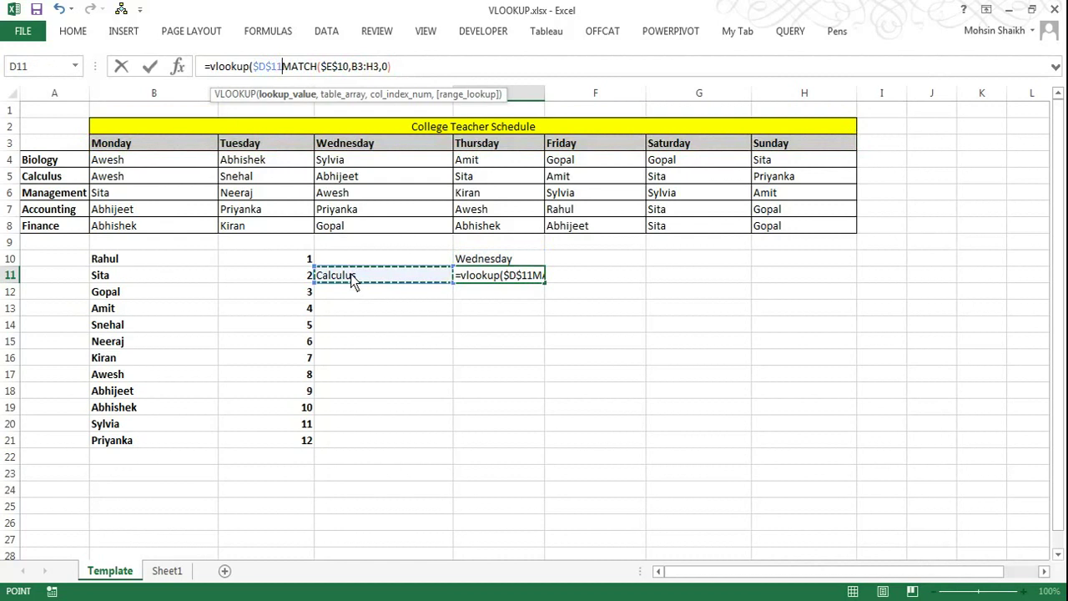
{"action": "type", "text": ","}
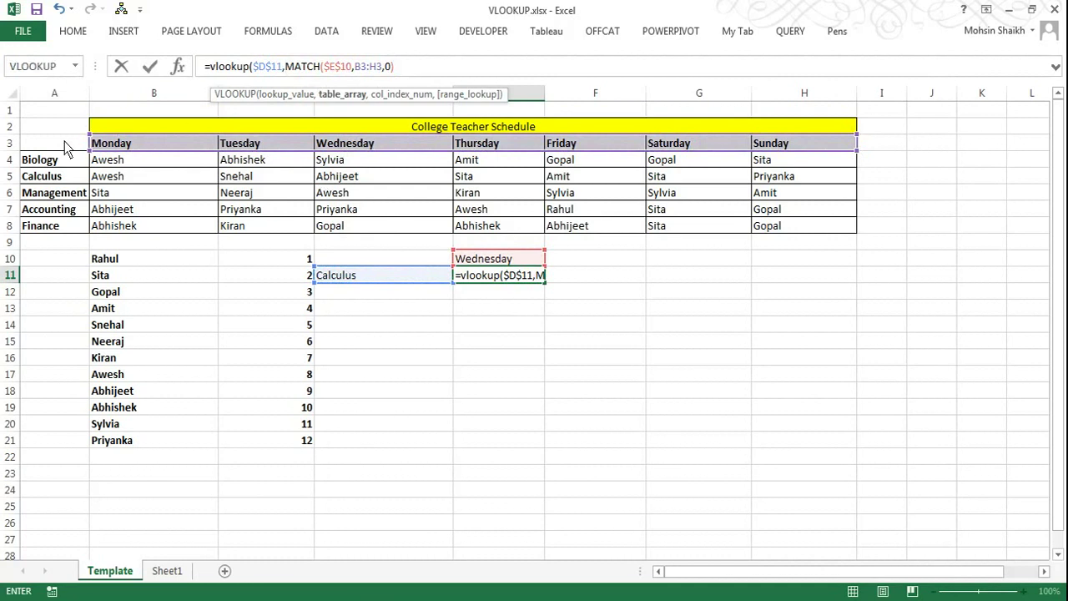
- Give the VLOOKUP the table array A3:H8, keep MATCH as the column index, and finish with 0 as range lookup
{"action": "left_click_drag", "start_coordinate": [64, 141], "coordinate": [774, 239]}
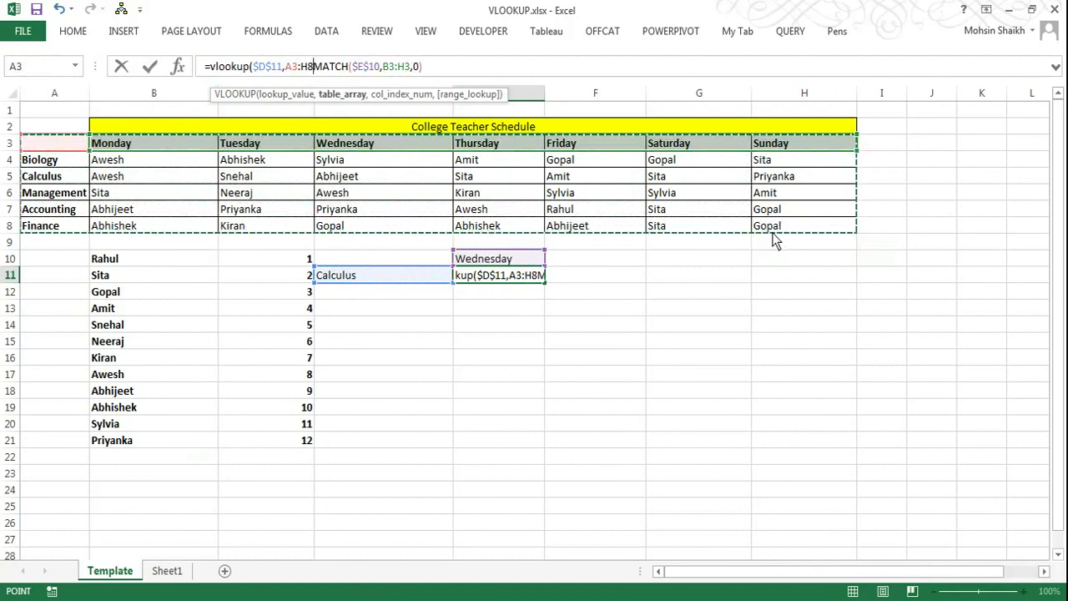
{"action": "type", "text": ","}
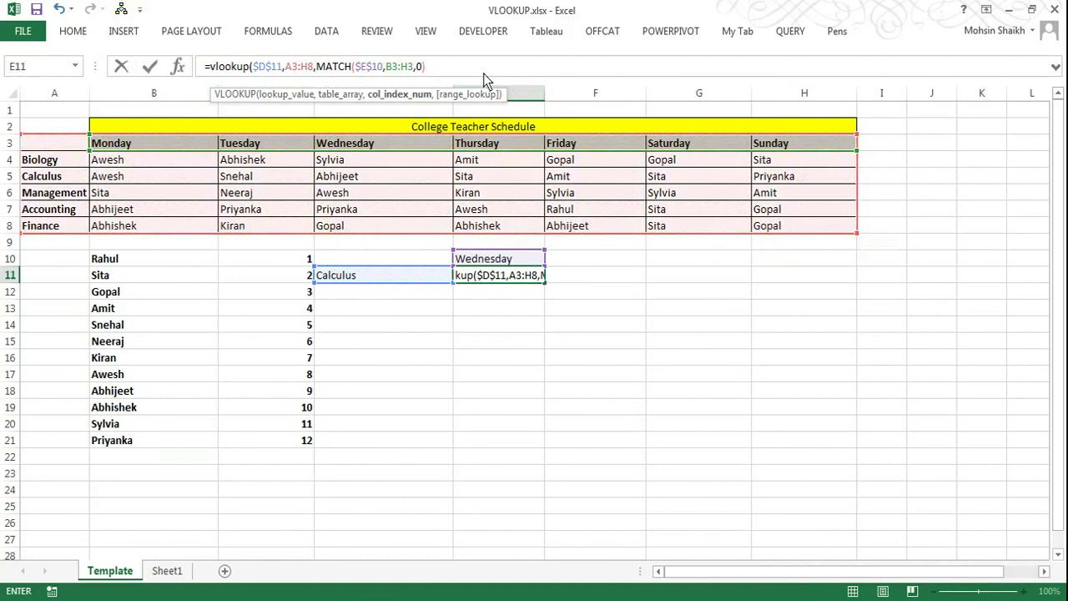
{"action": "key", "text": "F2"}
{"action": "type", "text": ")"}
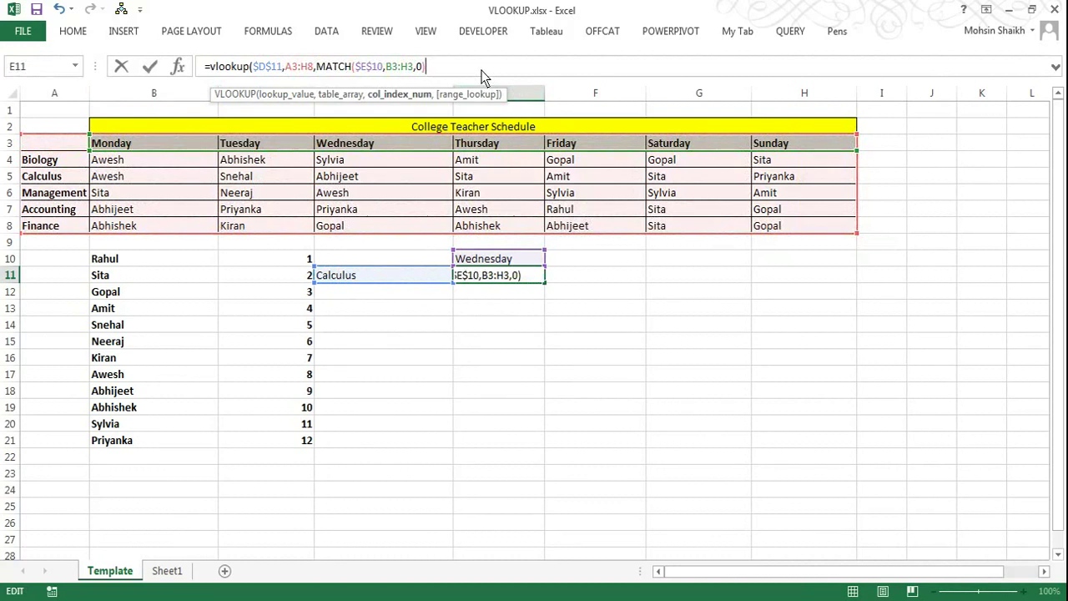
{"action": "type", "text": ")"}
{"action": "key", "text": "BackSpace"}
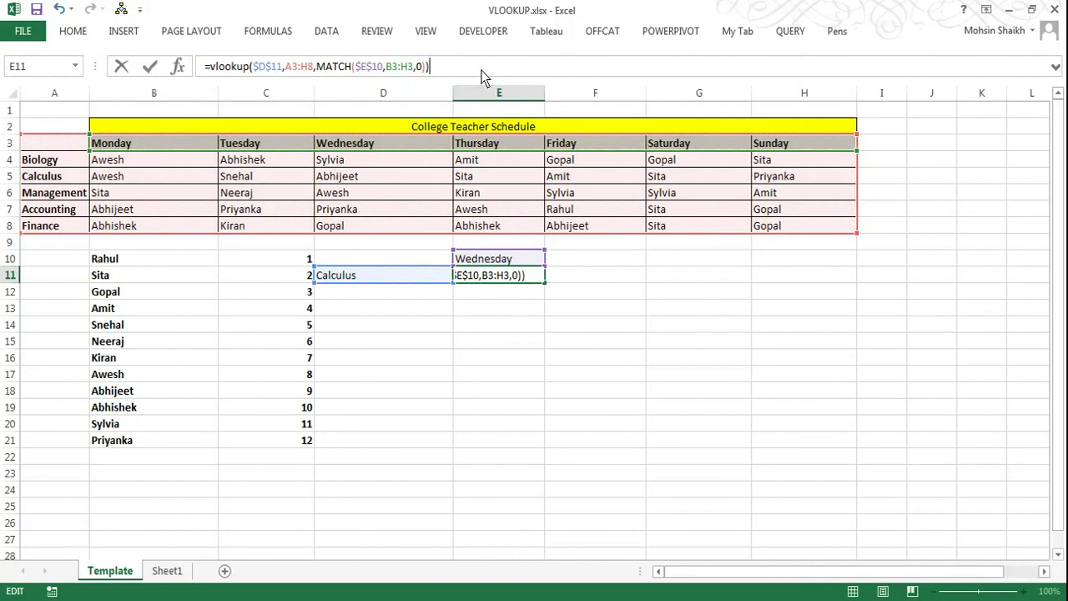
{"action": "type", "text": ","}
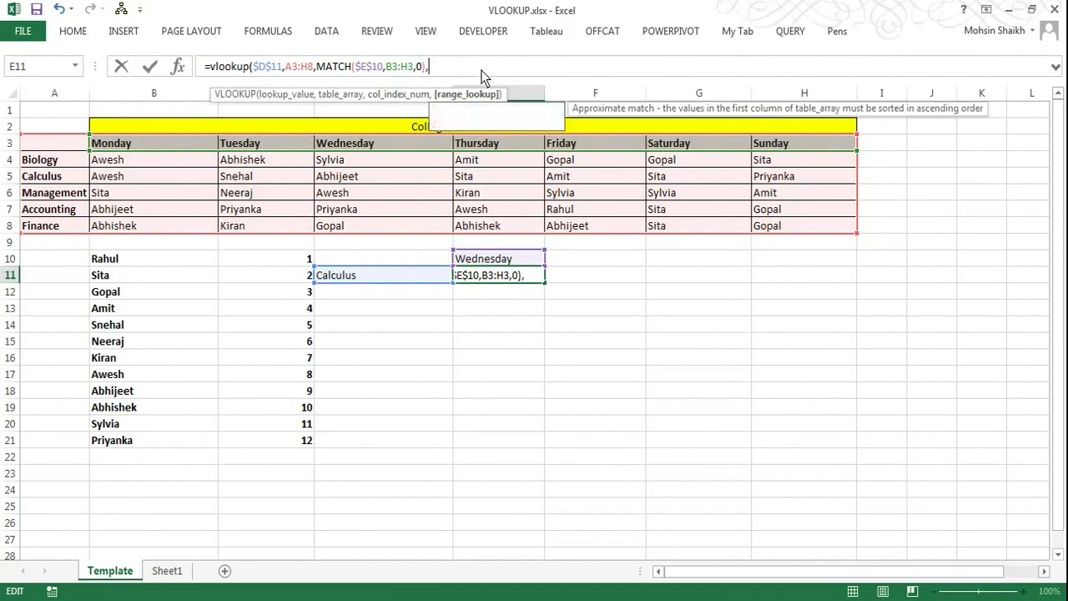
{"action": "type", "text": "0)"}
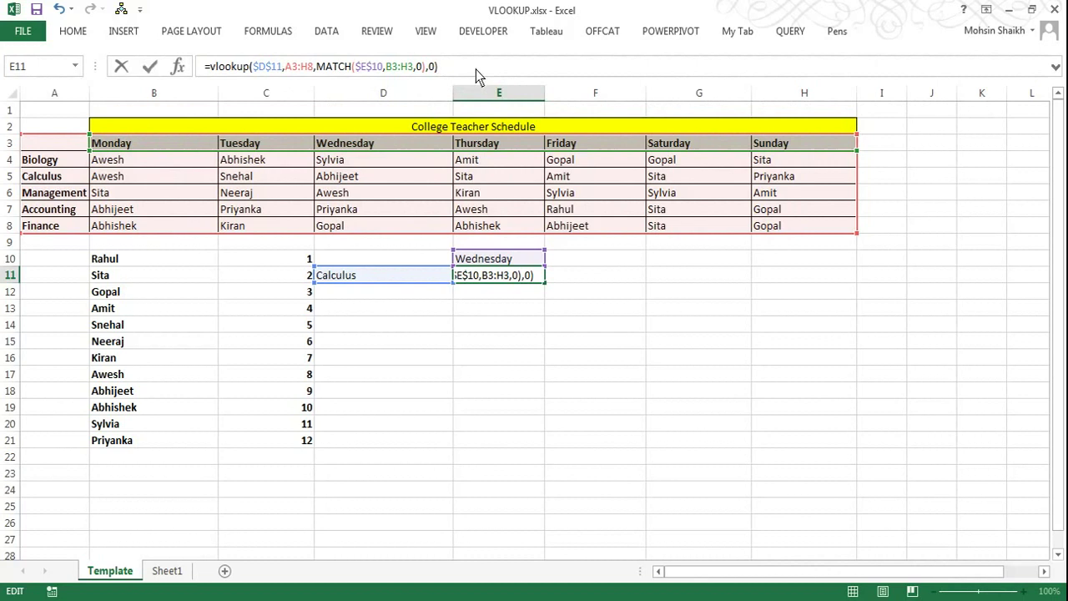
- Add +1 to the MATCH column index so E11 holds =VLOOKUP($D$11,A3:H8,MATCH($E$10,B3:H3,0)+1,0)
{"action": "left_click", "coordinate": [429, 67]}
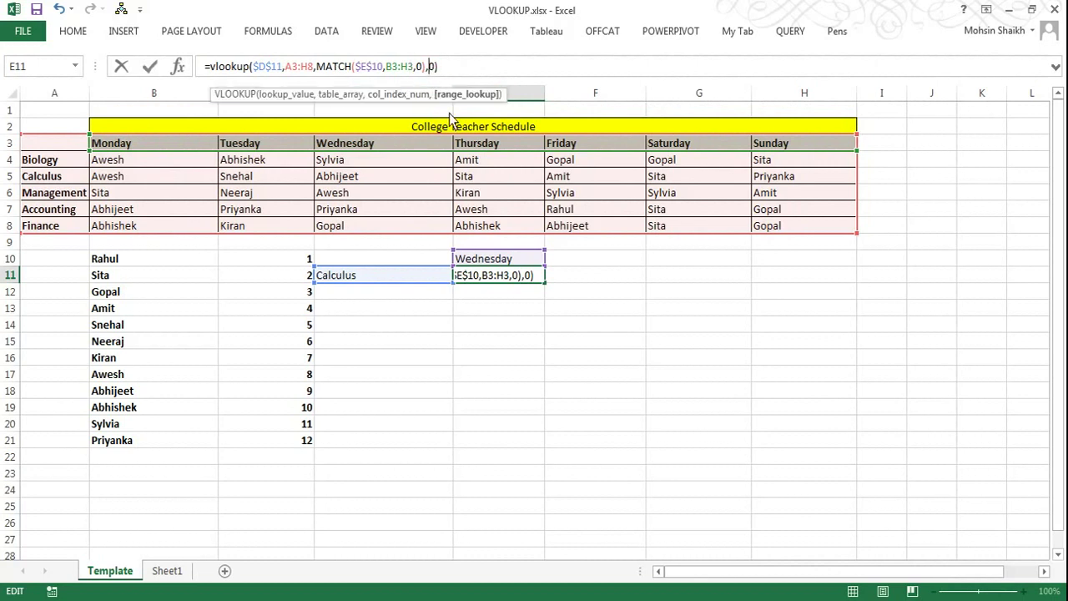
{"action": "type", "text": "+1"}
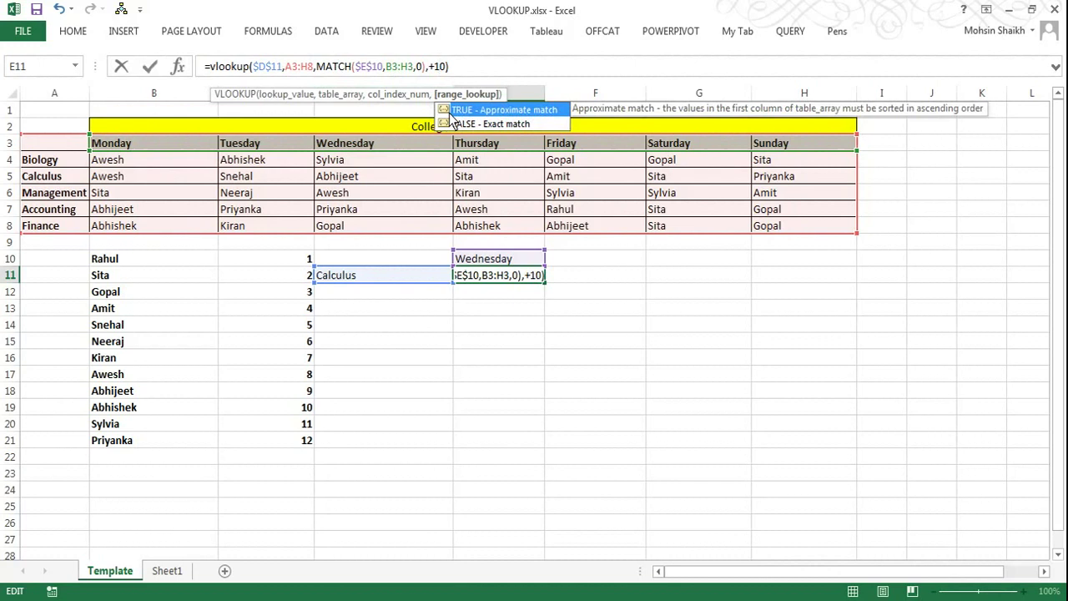
{"action": "type", "text": ","}
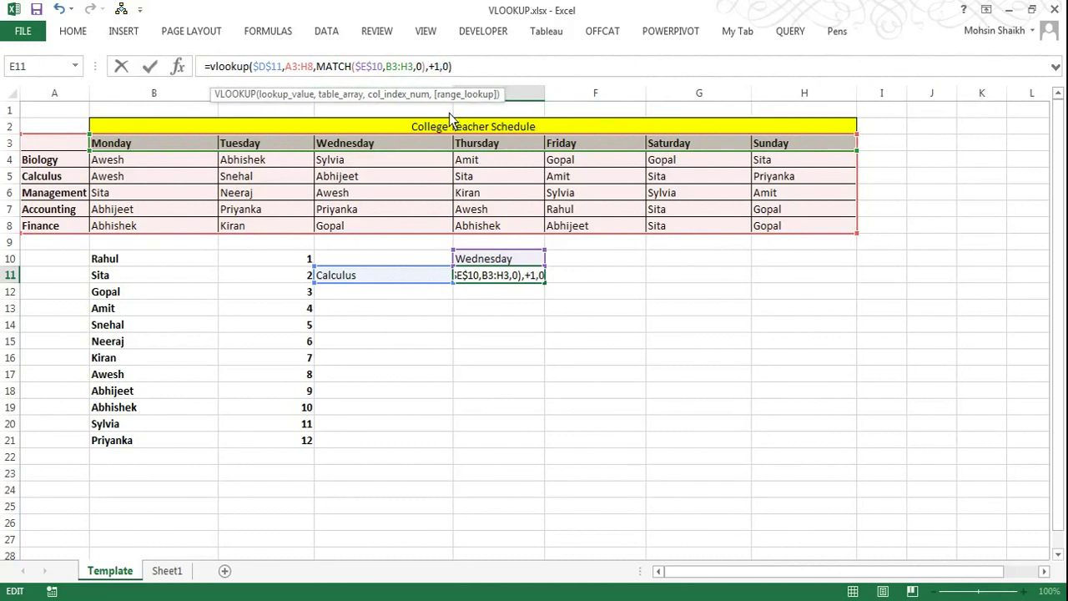
{"action": "left_click", "coordinate": [428, 67]}
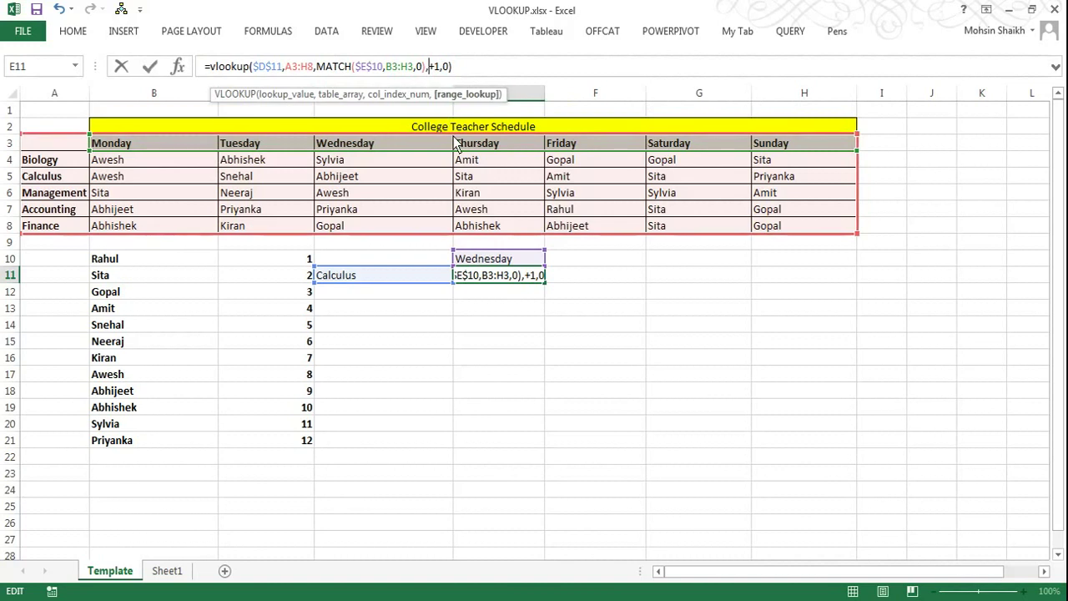
{"action": "key", "text": "BackSpace"}
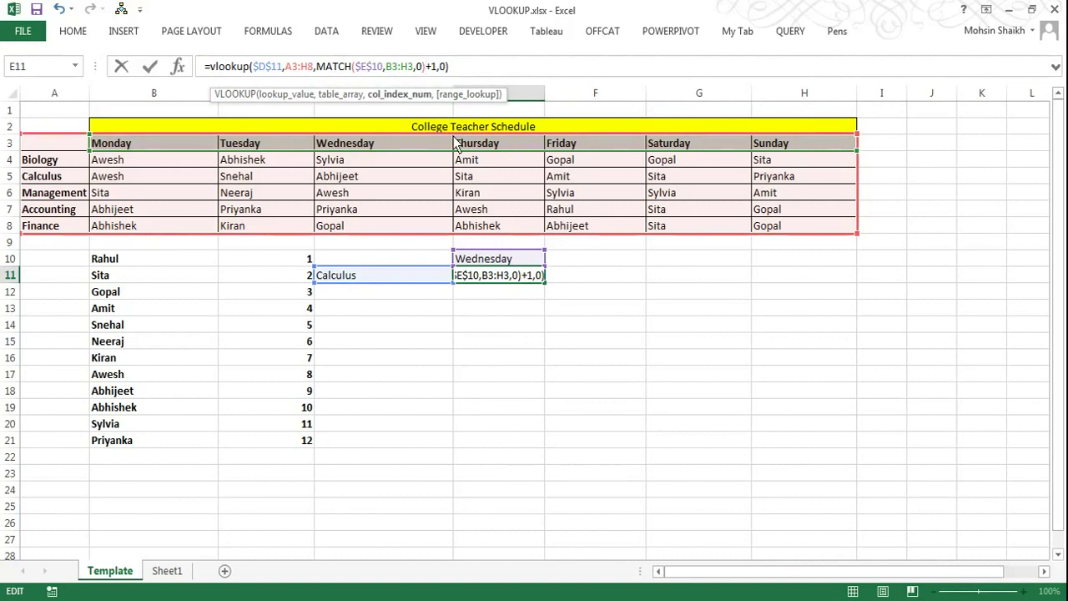
{"action": "key", "text": "Return"}
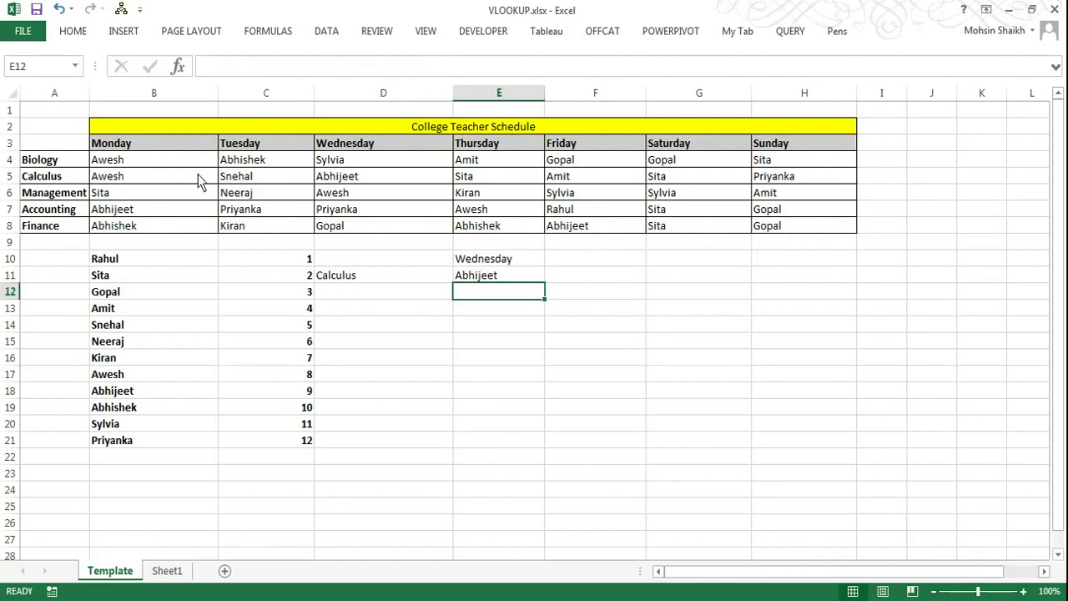
- Check the E11 result against the Wednesday entry in the Calculus row of the schedule
{"action": "left_click", "coordinate": [499, 281]}
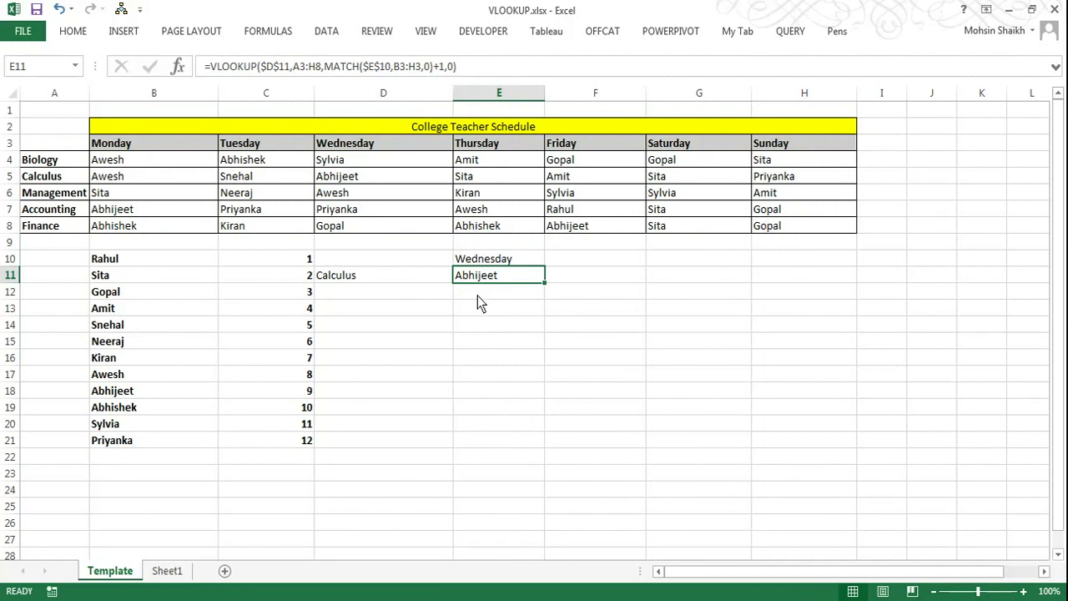
{"action": "left_click", "coordinate": [41, 179]}
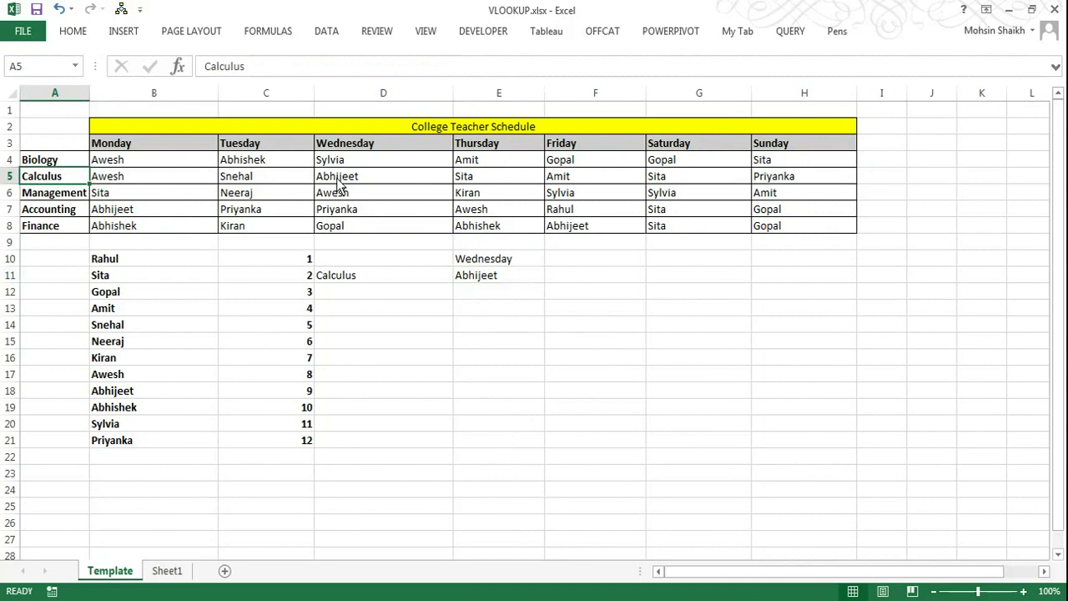
{"action": "left_click", "coordinate": [388, 177]}
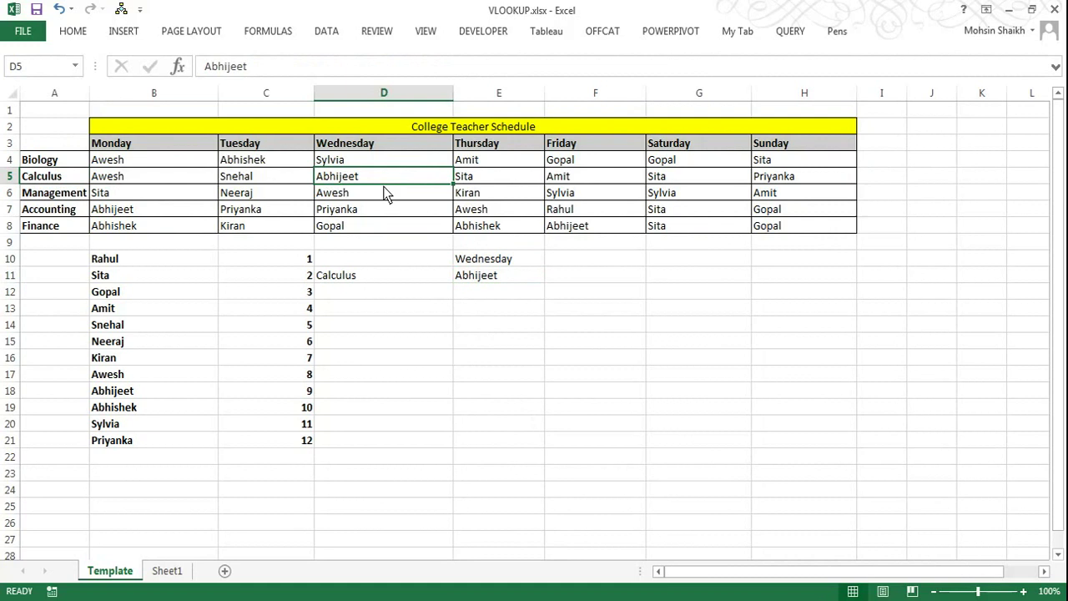
- Change the subject in D11 to Management from its dropdown list
{"action": "left_click", "coordinate": [433, 281]}
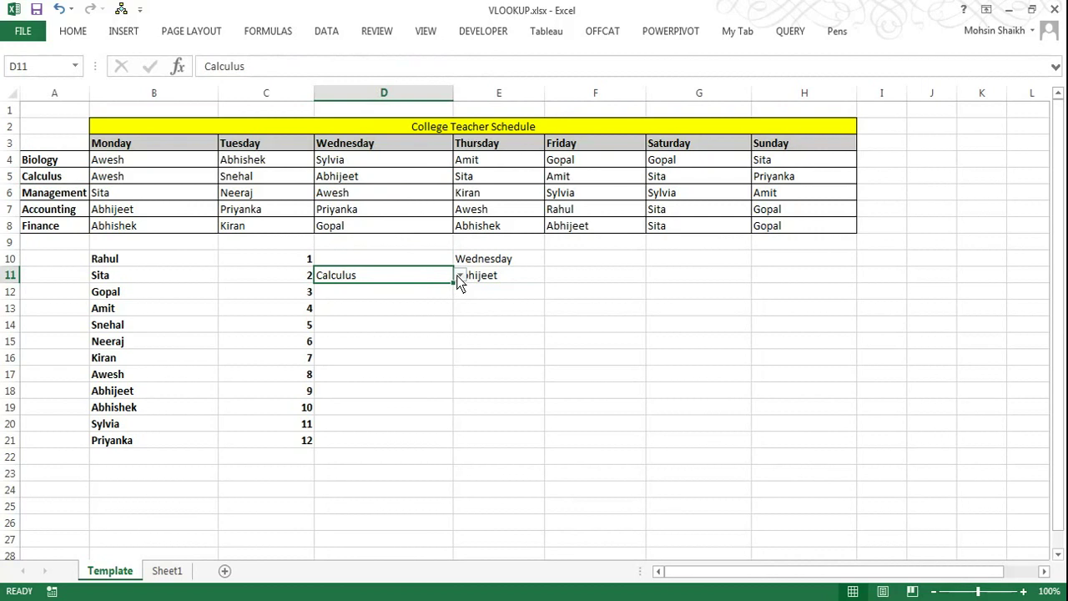
{"action": "left_click", "coordinate": [459, 277]}
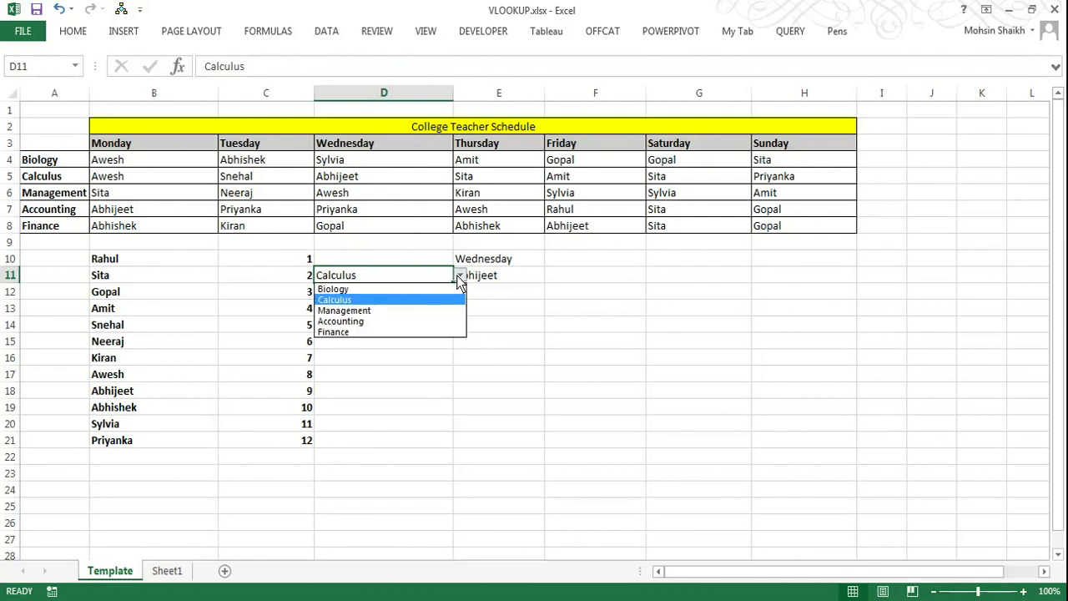
{"action": "left_click", "coordinate": [424, 310]}
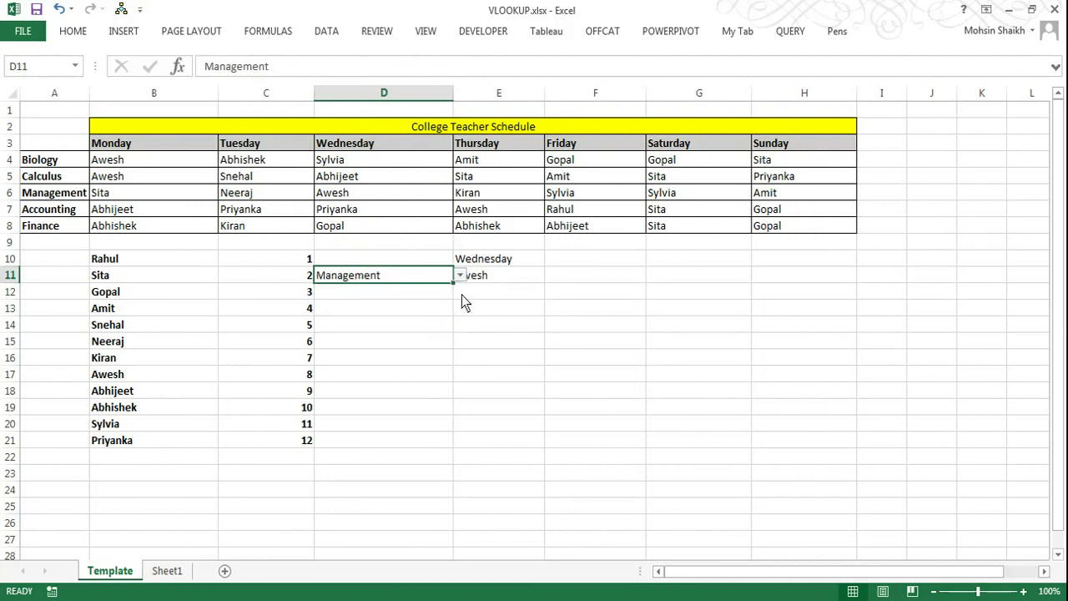
- Change the weekday in E10 to Friday from its dropdown list and check the lookup result in E11
{"action": "left_click", "coordinate": [515, 260]}
{"action": "left_click", "coordinate": [549, 258]}
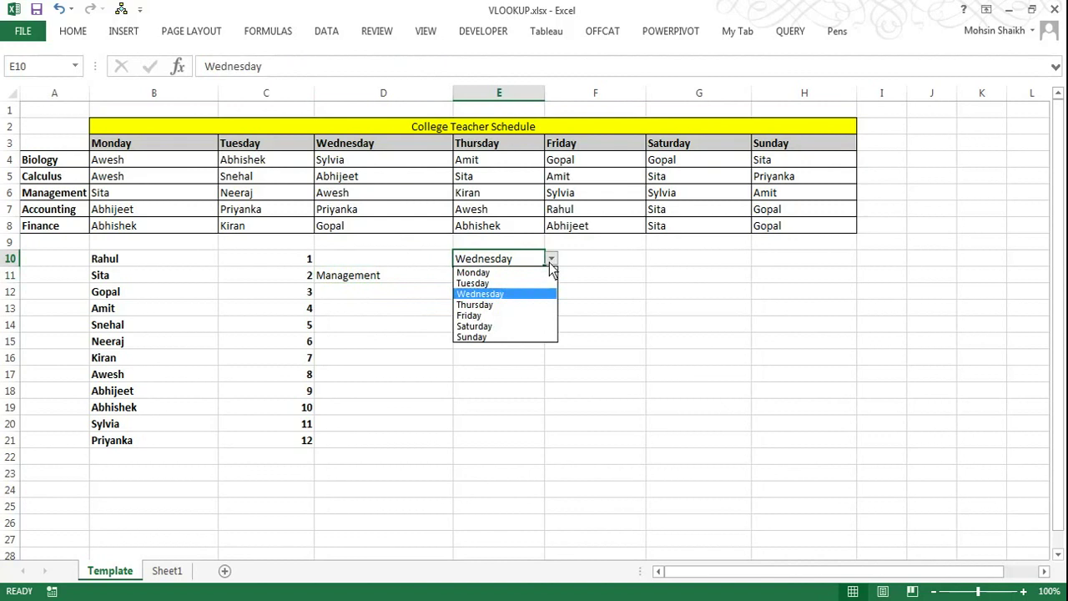
{"action": "left_click", "coordinate": [526, 315]}
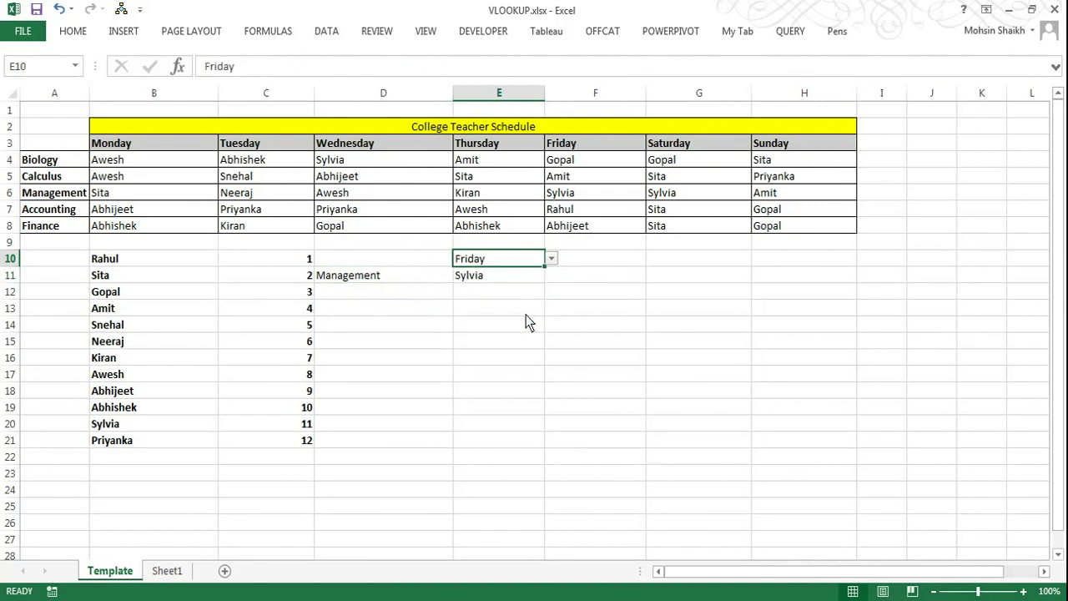
{"action": "left_click", "coordinate": [488, 286]}
{"action": "left_click", "coordinate": [488, 271]}
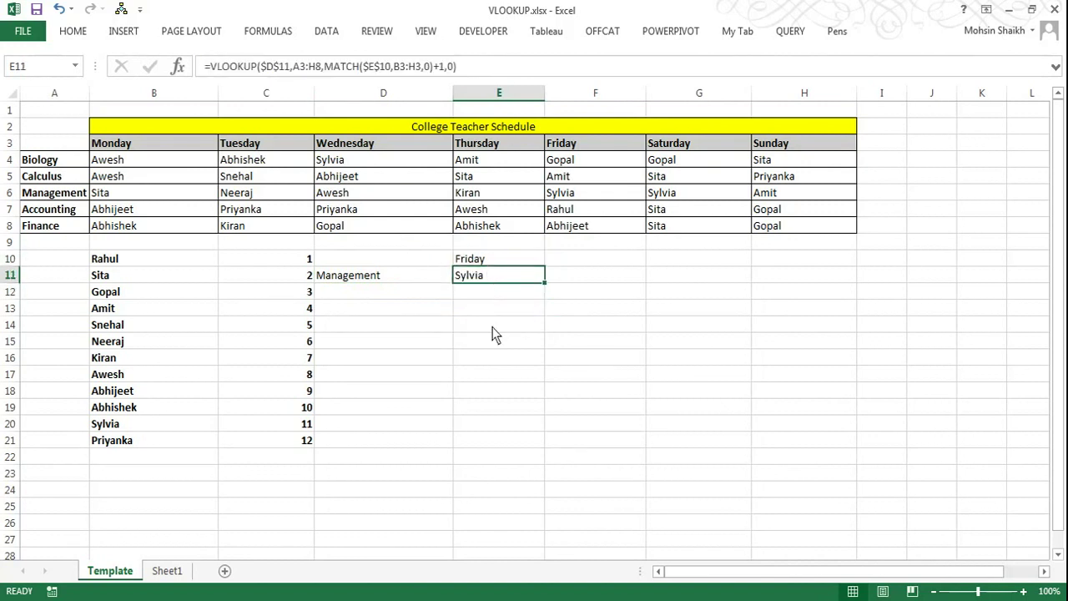